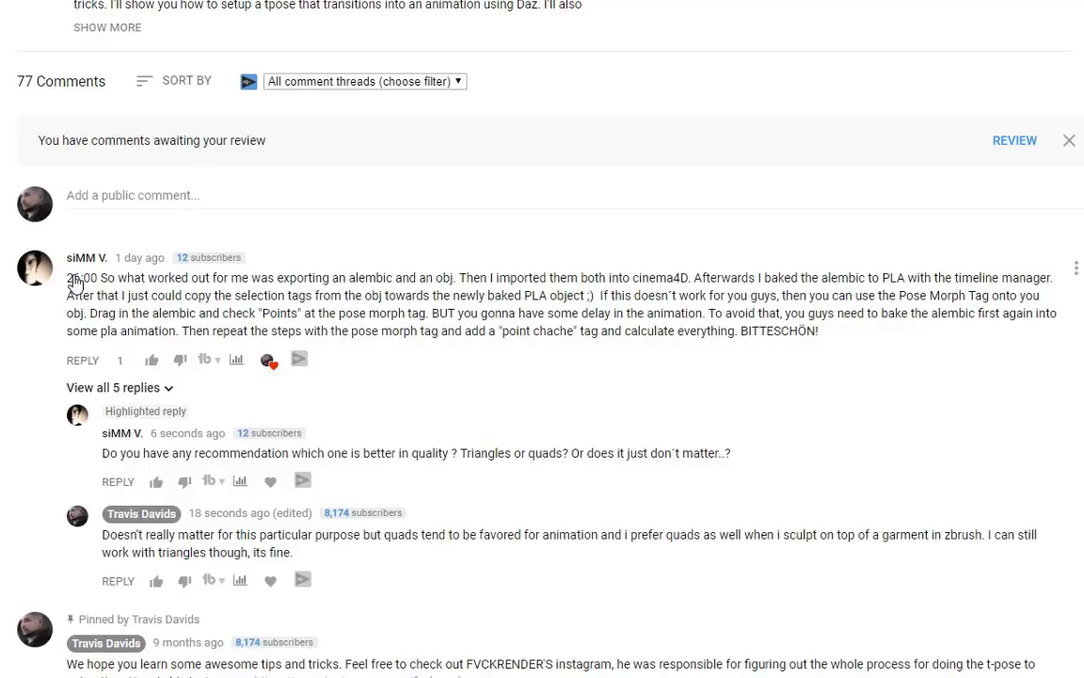
# - Read the viewer comment explaining how to bake the Alembic to PLA and copy the OBJ's selection tags
pyautogui.scroll(3, 307, 310)
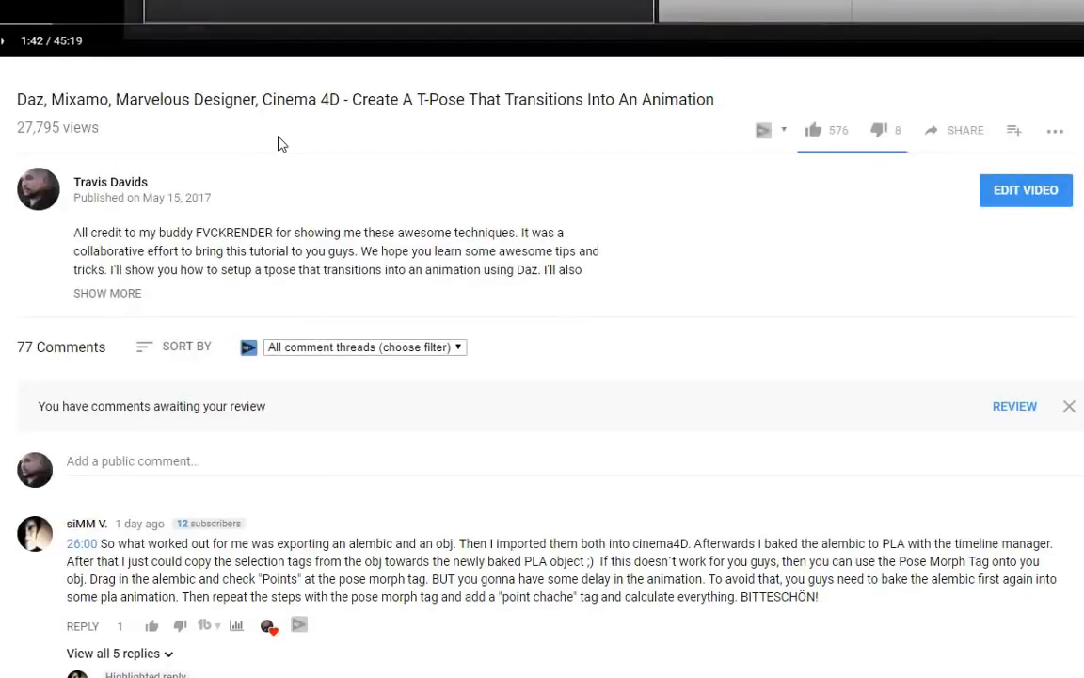
pyautogui.scroll(-2, 630, 247)
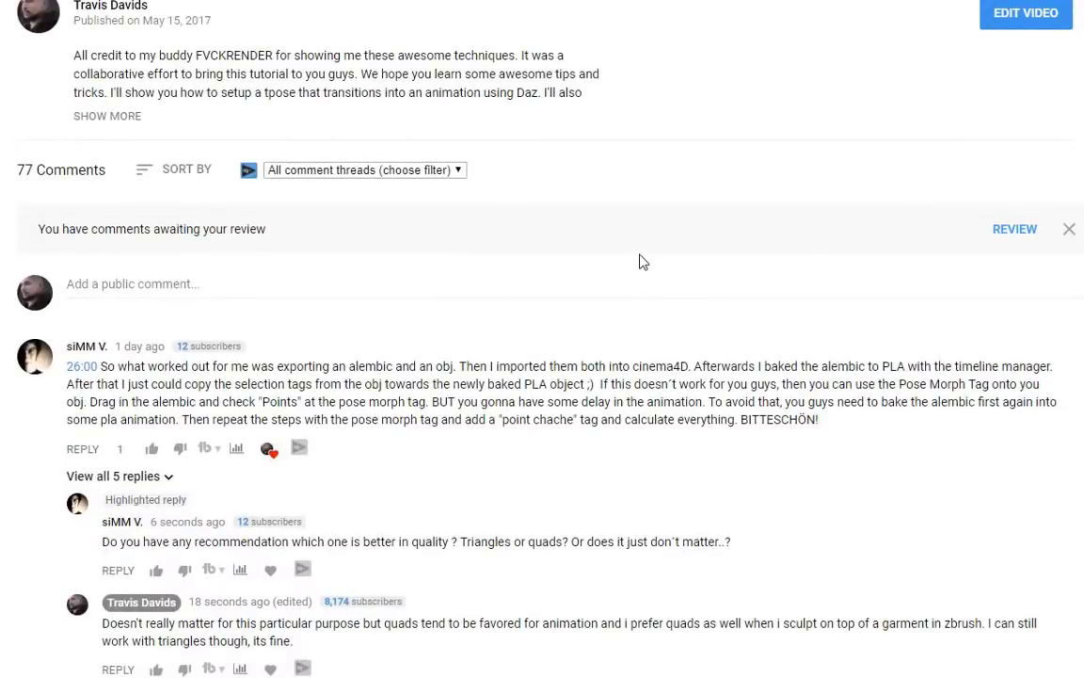
pyautogui.scroll(-1, 574, 368)
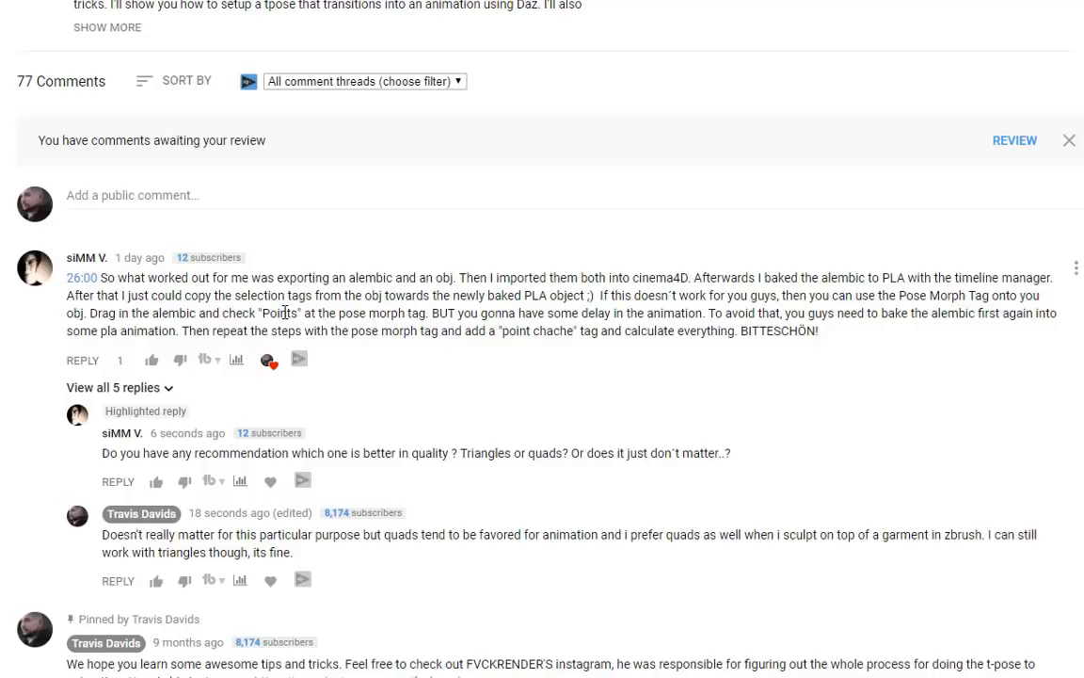
pyautogui.scroll(-1, 404, 306)
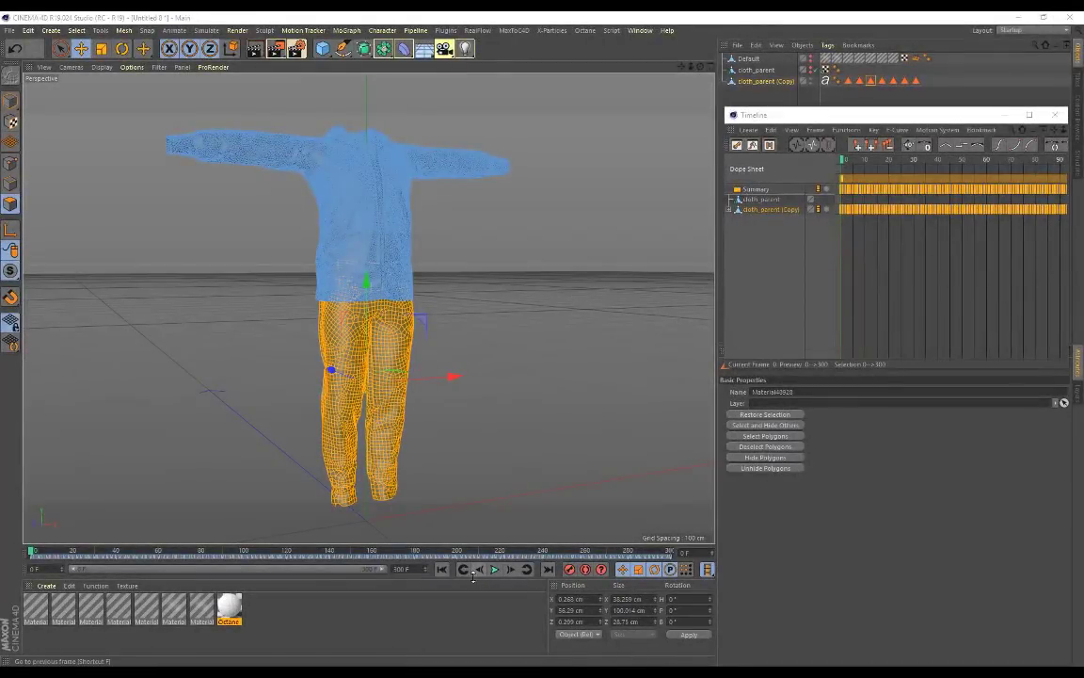
# - In Cinema 4D, play the garment animation while checking several polygon selection tags on cloth_parent (Copy), and stop playback
pyautogui.click(495, 569)
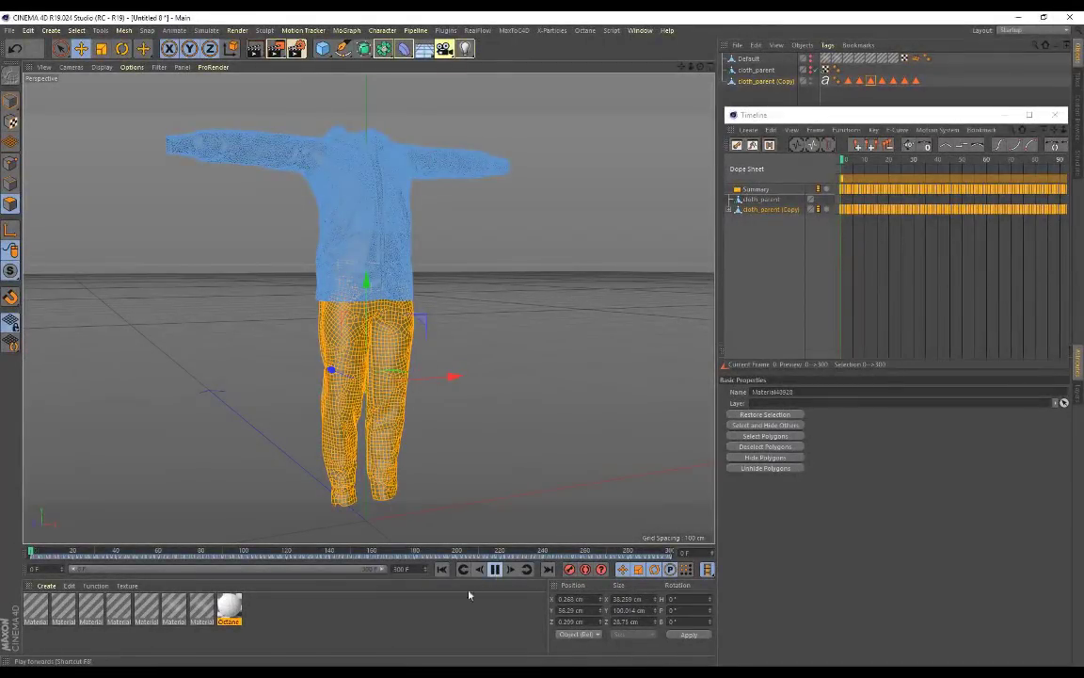
pyautogui.click(849, 81)
pyautogui.click(882, 82)
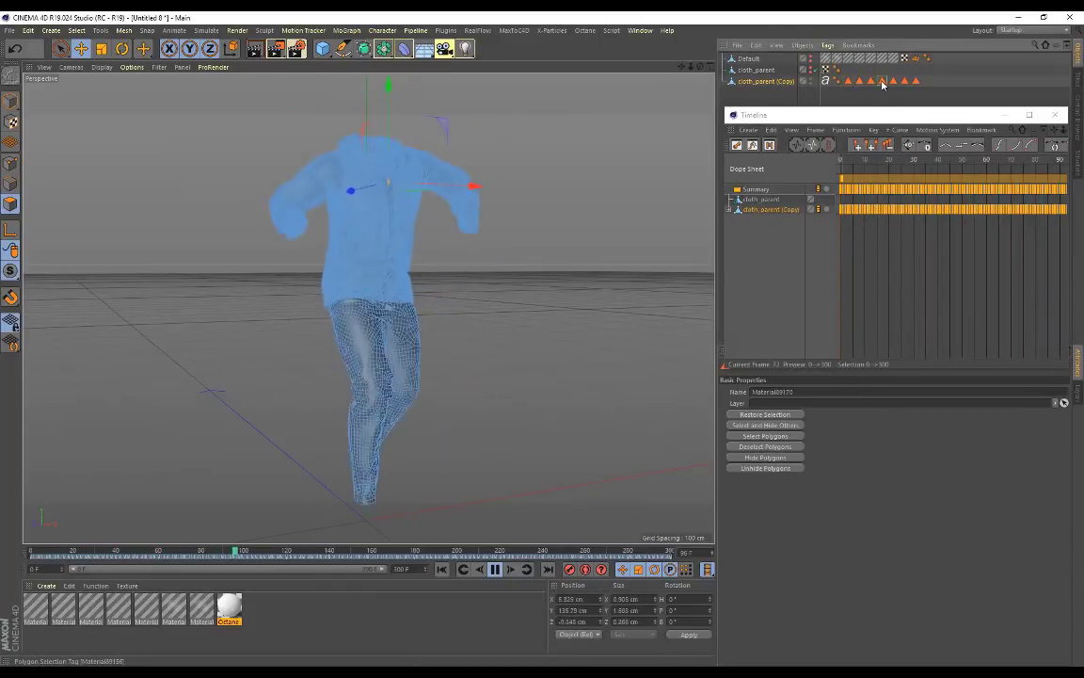
pyautogui.click(893, 82)
pyautogui.click(496, 568)
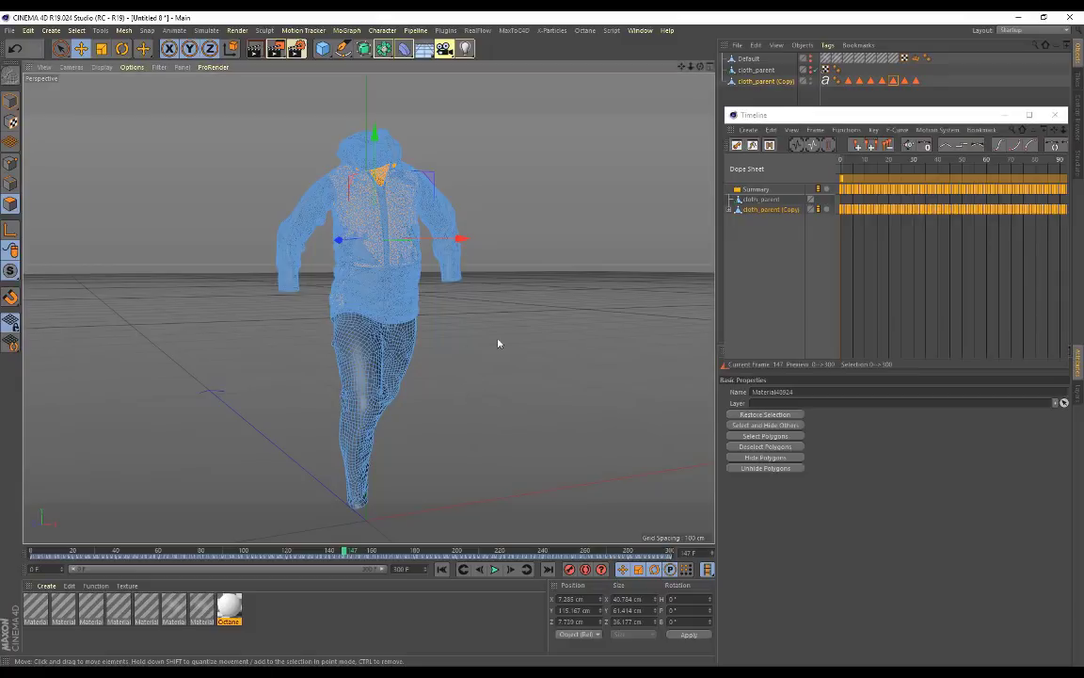
# - Compare the cloth_parent Alembic object with cloth_parent (Copy), and inspect which garment parts the copy's polygon selection tags cover
pyautogui.click(499, 342)
pyautogui.moveTo(481, 197)
pyautogui.keyDown('alt'); pyautogui.mouseDown()
pyautogui.moveTo(399, 208)
pyautogui.moveTo(465, 196)
pyautogui.moveTo(497, 206)
pyautogui.mouseUp(); pyautogui.keyUp('alt')
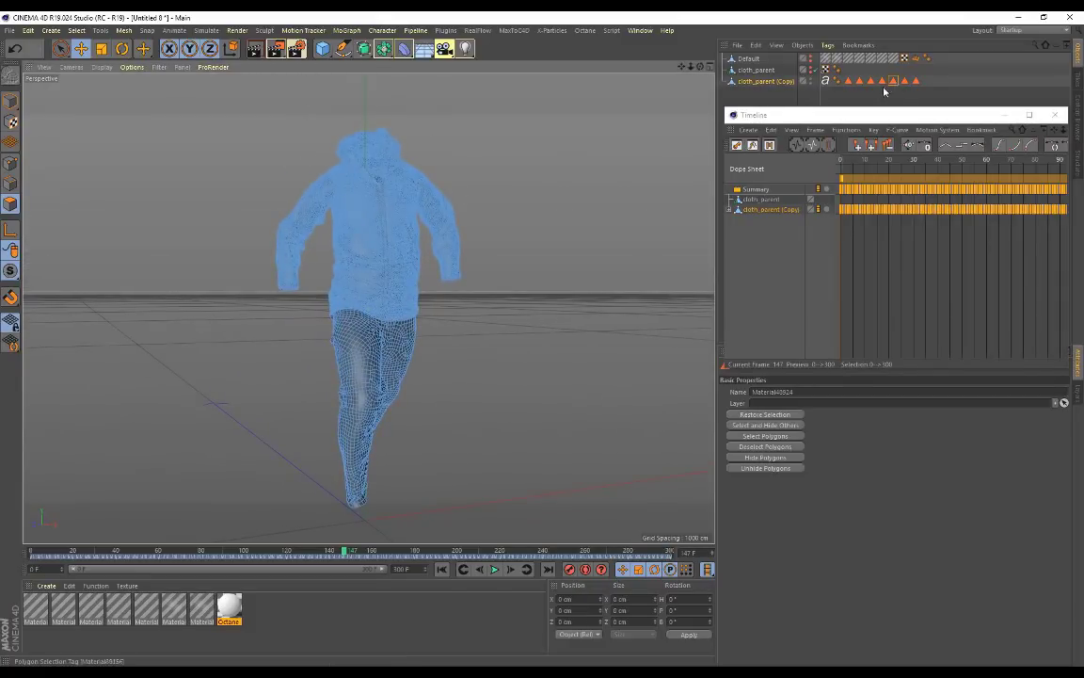
pyautogui.click(753, 72)
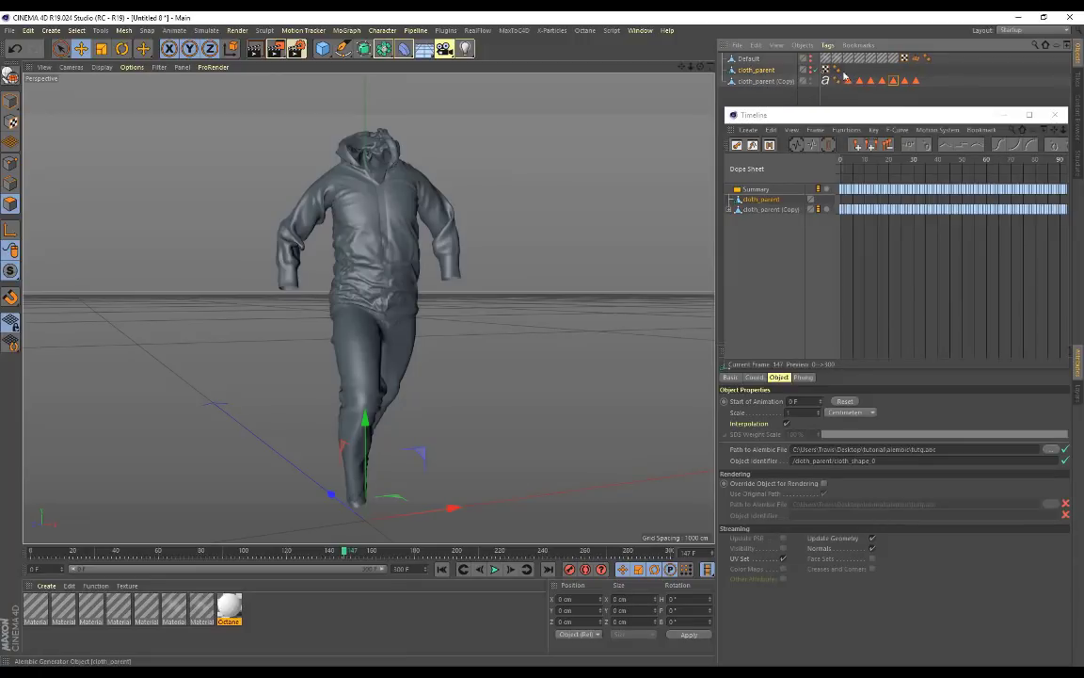
pyautogui.click(756, 82)
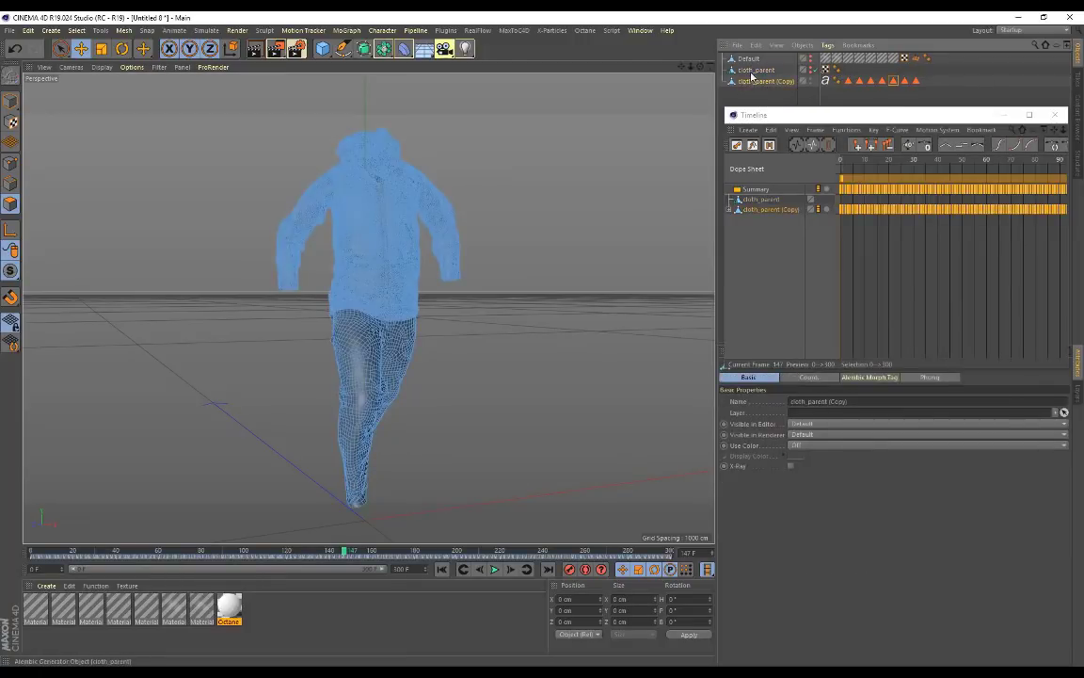
pyautogui.click(871, 81)
pyautogui.click(882, 81)
pyautogui.click(893, 82)
pyautogui.click(905, 82)
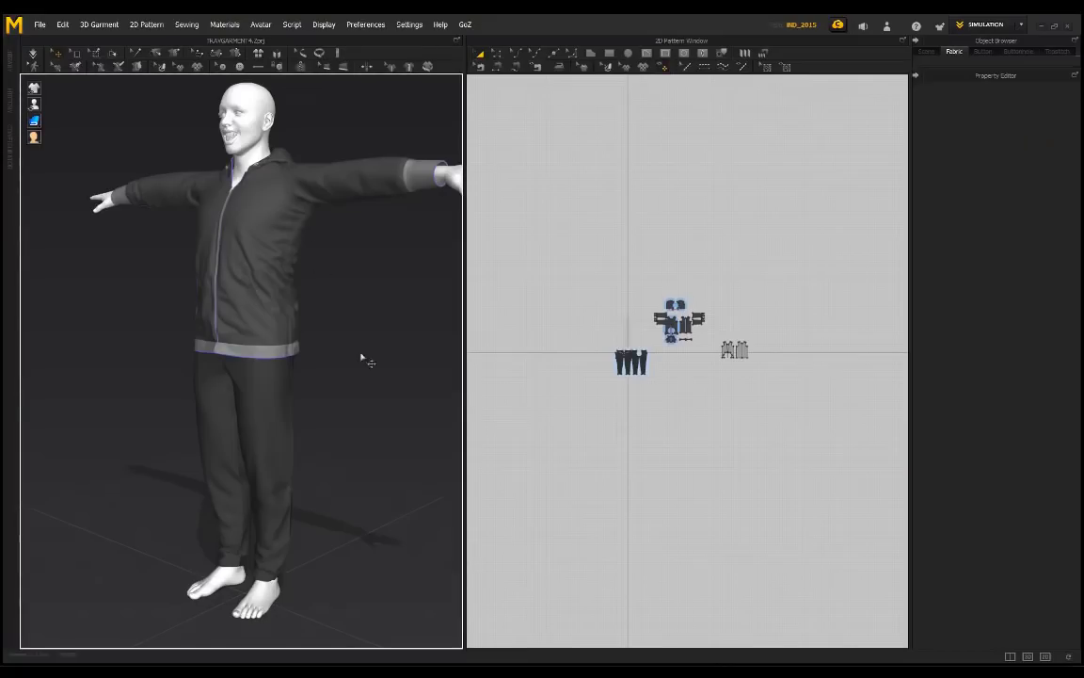
# - Examine the T-posed hoodie and trousers in Marvelous Designer and return to Cinema 4D to compare the animated garment
pyautogui.scroll(3, 407, 339)
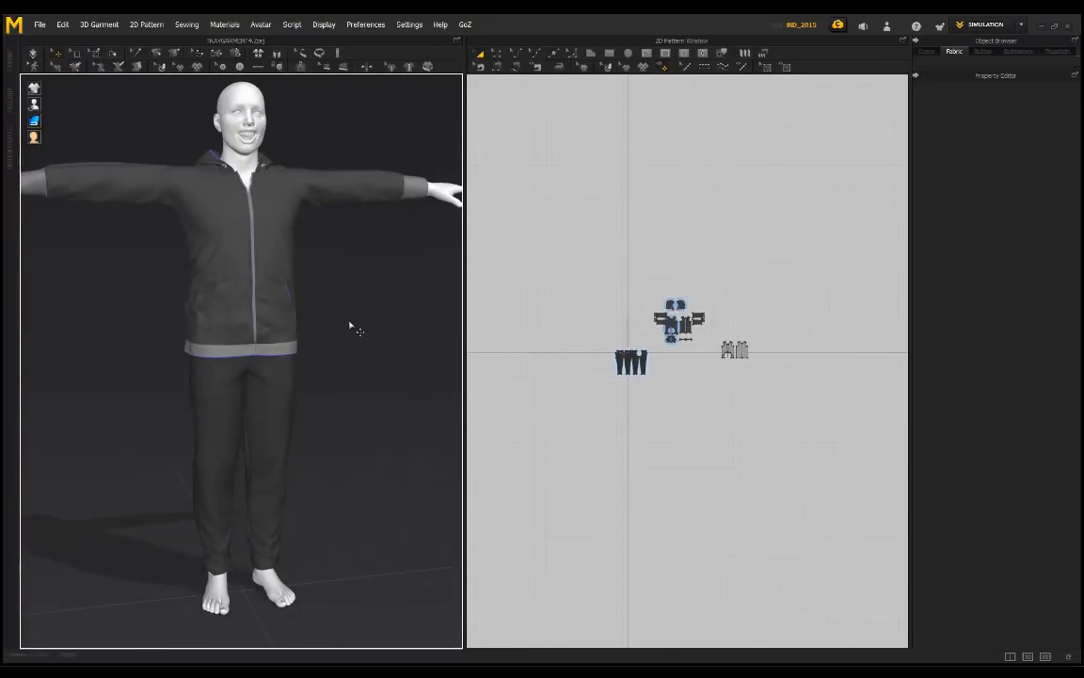
pyautogui.moveTo(349, 325); pyautogui.dragTo(363, 345, button='middle')
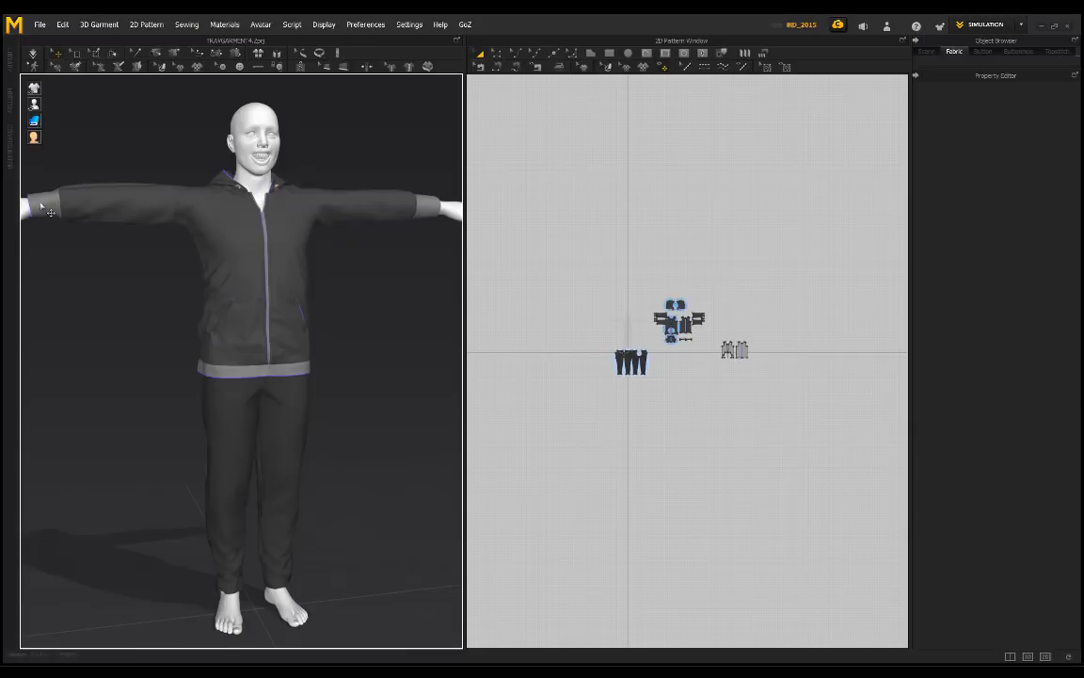
pyautogui.moveTo(310, 339); pyautogui.dragTo(315, 384, button='right')
pyautogui.hotkey('alt', 'Tab')
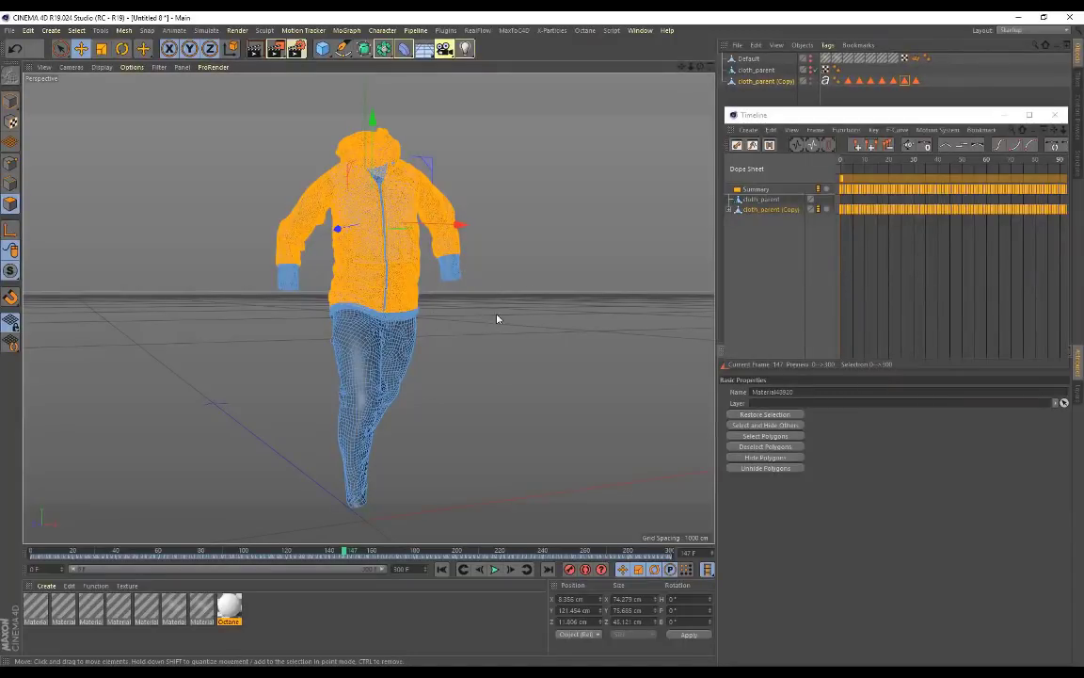
pyautogui.keyDown('alt'); pyautogui.moveTo(443, 327); pyautogui.dragTo(516, 331); pyautogui.keyUp('alt')
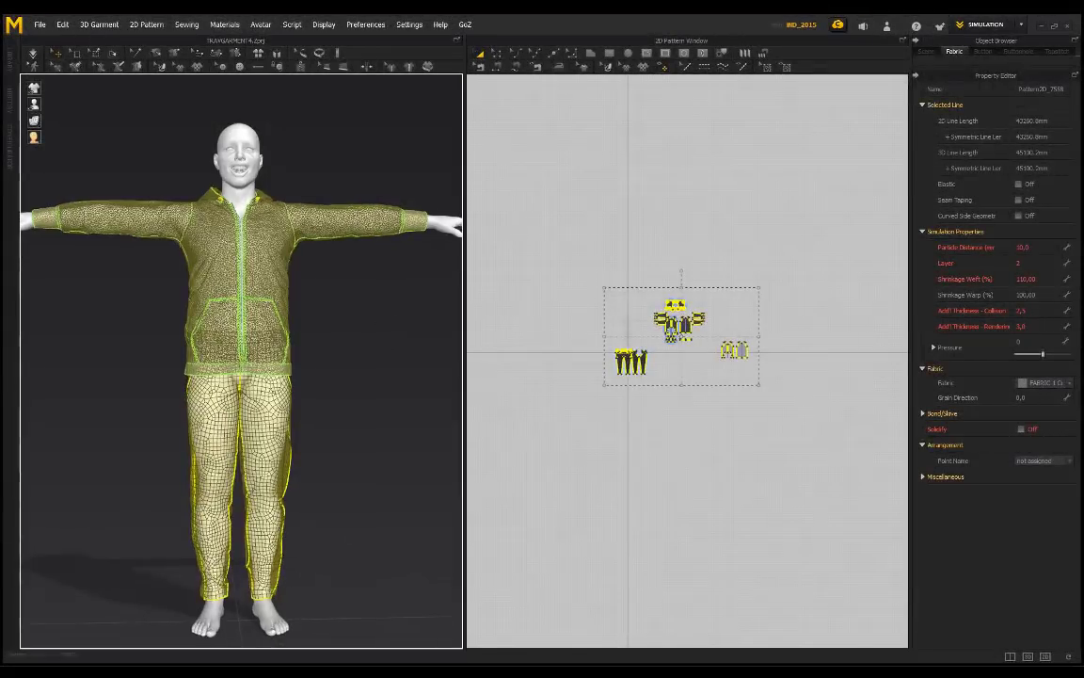
# - Switch to Marvelous Designer and inspect the garment mesh on the avatar from several angles
pyautogui.scroll(3, 359, 366)
pyautogui.moveTo(358, 366); pyautogui.dragTo(327, 402, button='right')
pyautogui.moveTo(150, 325); pyautogui.dragTo(242, 222, button='right')
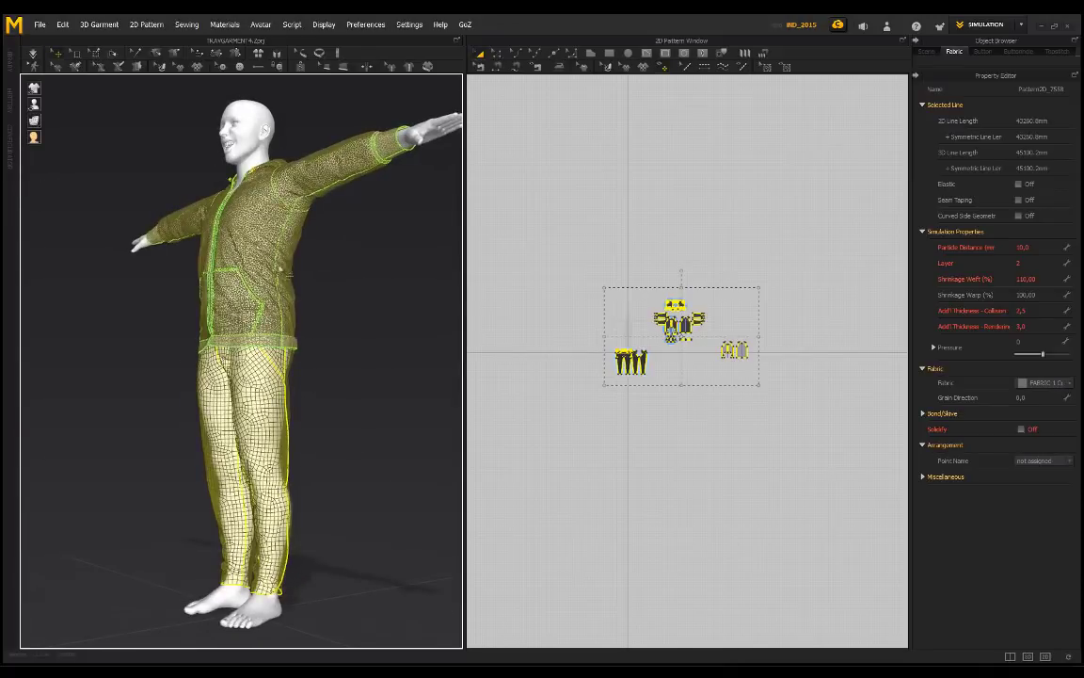
pyautogui.moveTo(293, 132); pyautogui.dragTo(318, 363, button='right')
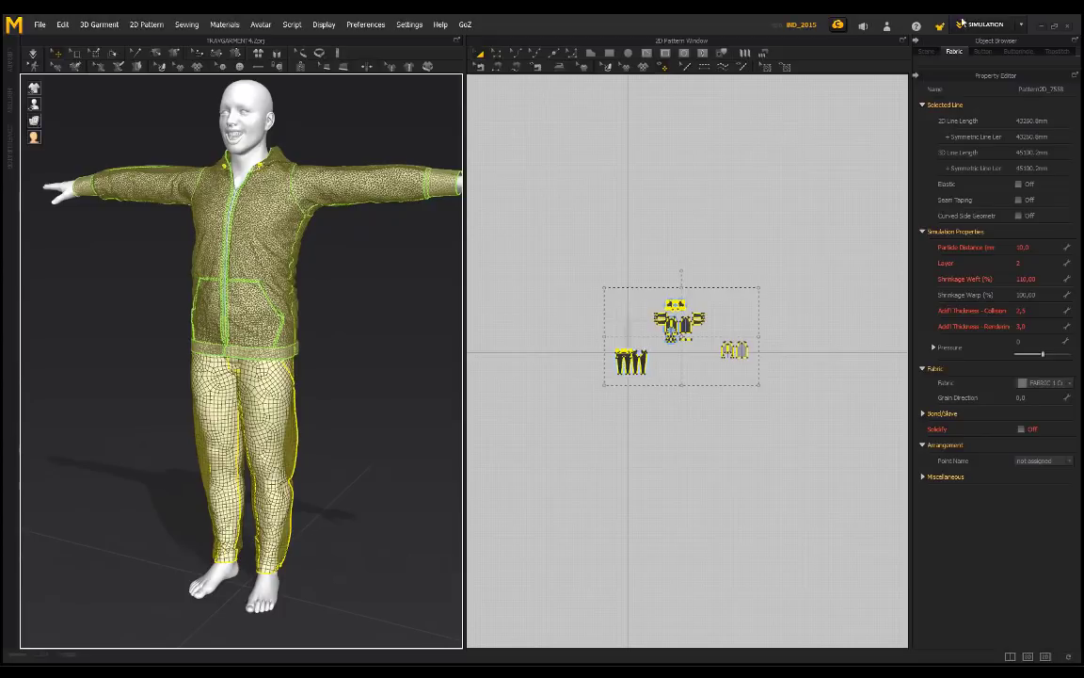
# - Switch to Animation mode, play part of the recorded garment simulation, and return the playhead to the first frame
pyautogui.click(1002, 25)
pyautogui.click(984, 41)
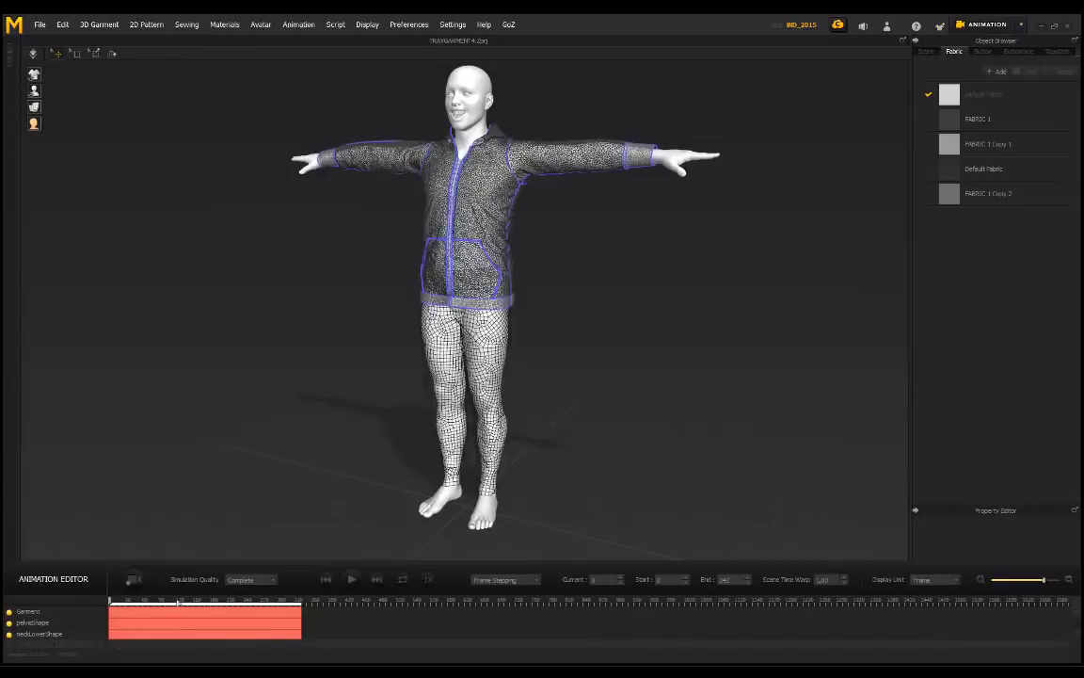
pyautogui.click(351, 580)
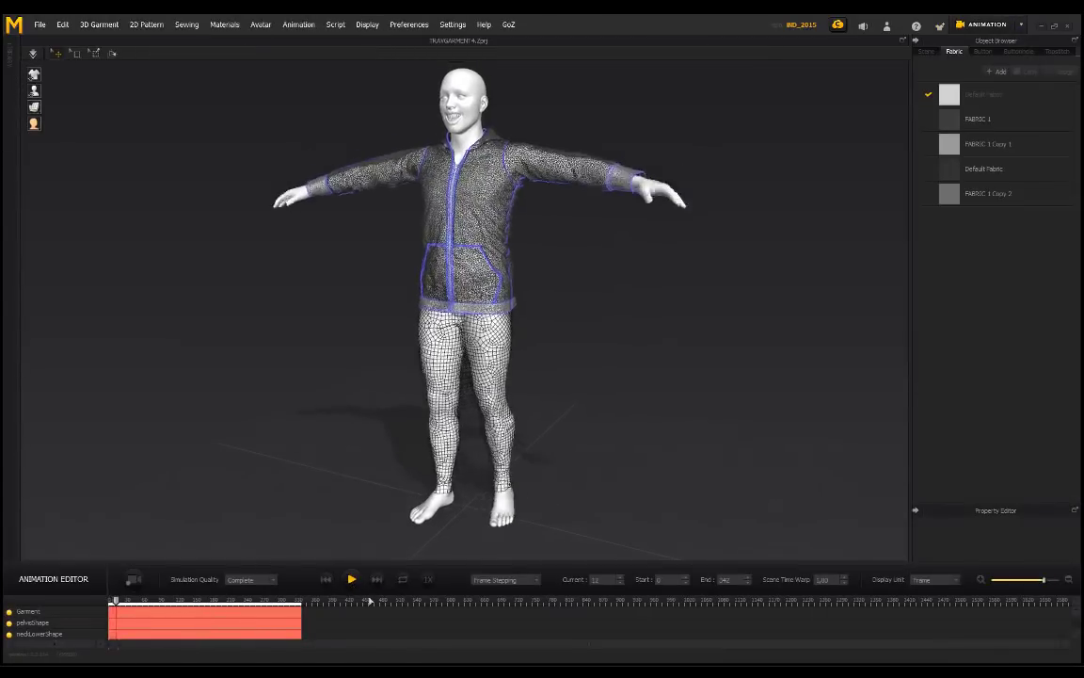
pyautogui.click(354, 582)
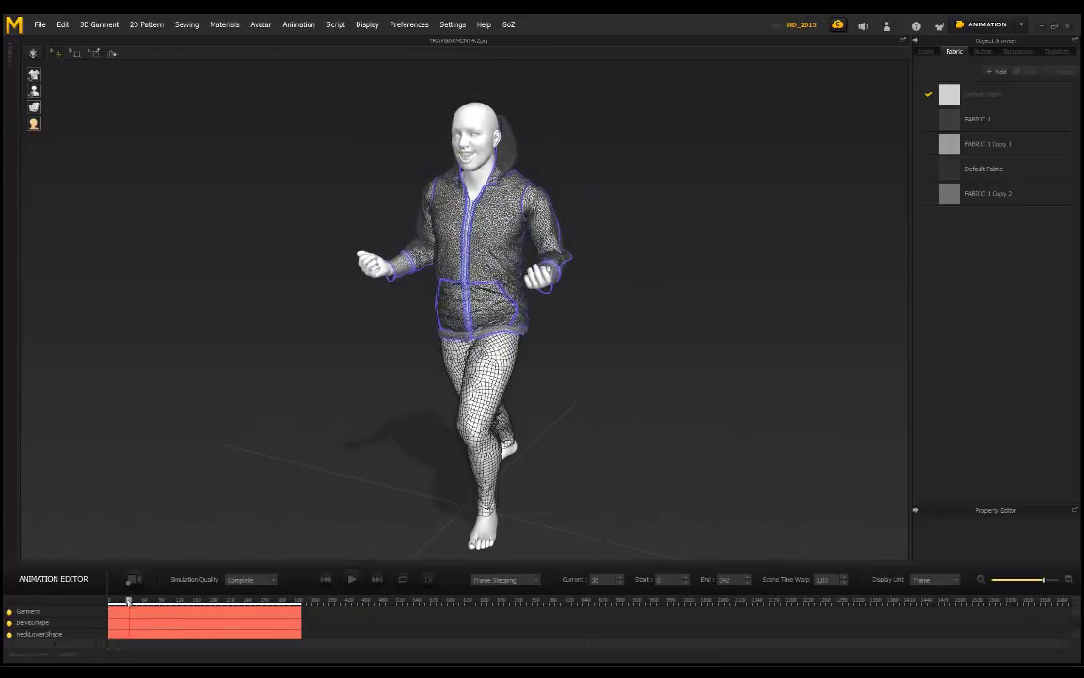
pyautogui.click(80, 604)
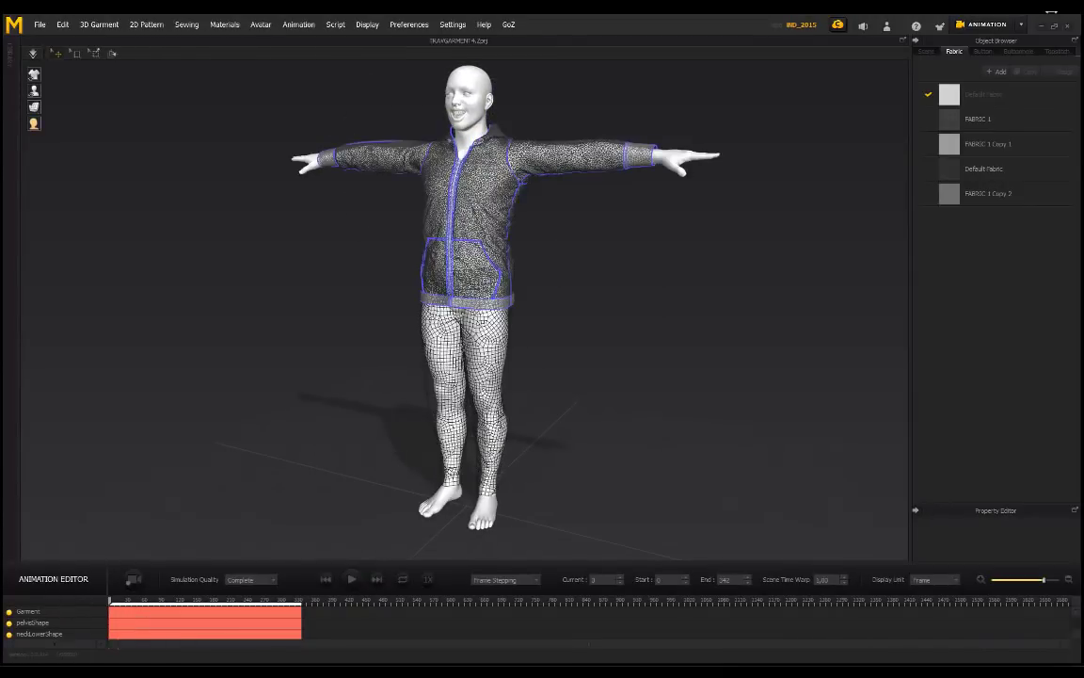
# - Return to Simulation mode at the T-pose frame and select all the garment's 2D patterns
pyautogui.click(1021, 26)
pyautogui.click(984, 44)
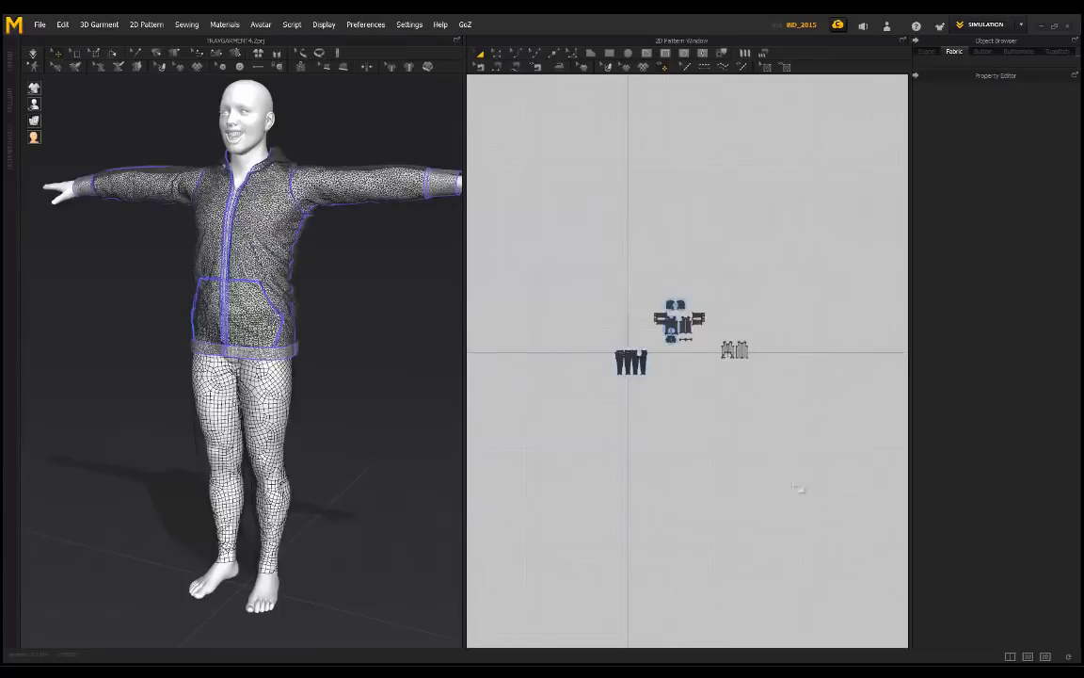
pyautogui.moveTo(808, 488); pyautogui.dragTo(601, 259)
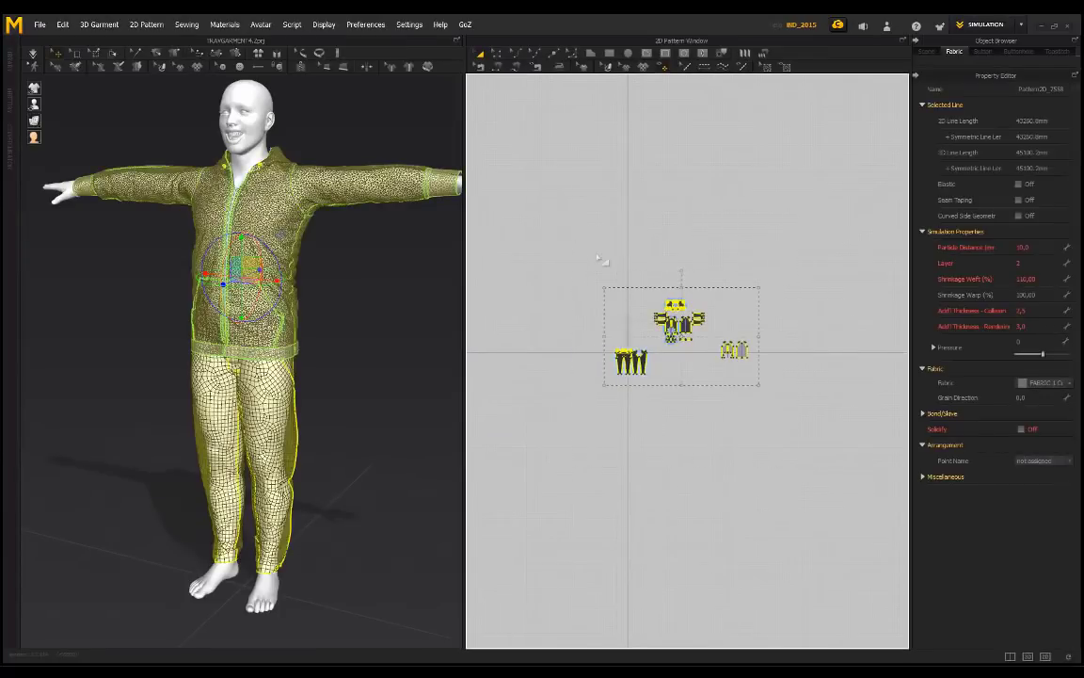
# - Export the selected patterns as tut1g.obj, overwriting the existing file, as a single unwelded thin object with unified UVs in cm (DAZ Studio) scale
pyautogui.click(40, 24)
pyautogui.moveTo(85, 173)
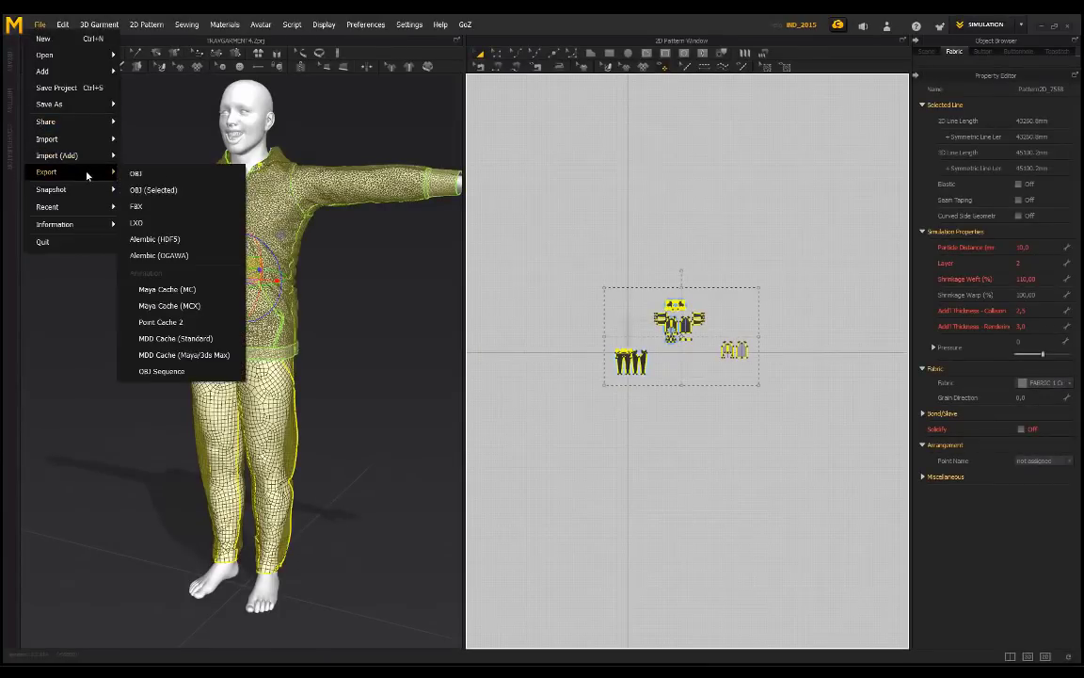
pyautogui.click(159, 191)
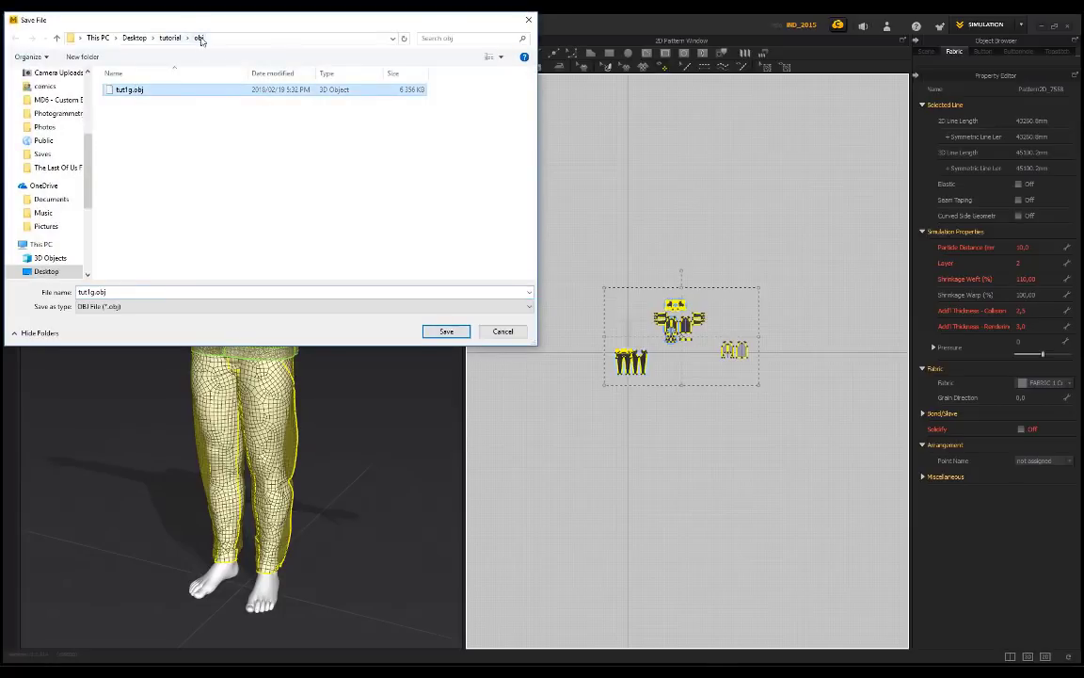
pyautogui.click(446, 331)
pyautogui.click(563, 345)
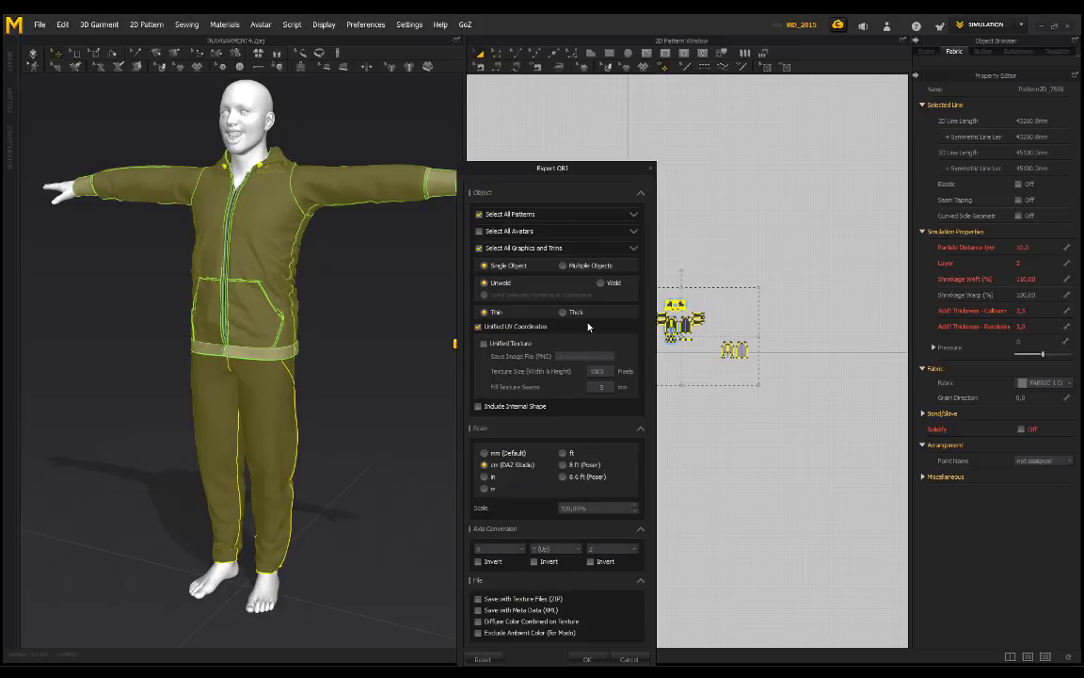
pyautogui.click(587, 660)
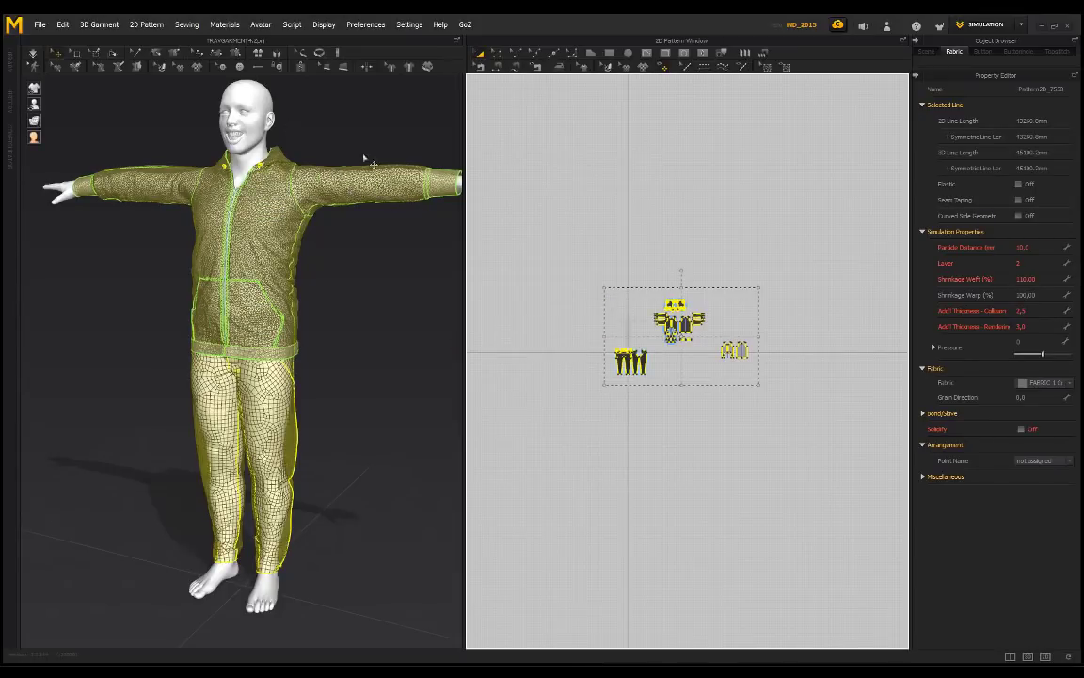
# - Review the Alembic (HDF5) export options for tutg.abc and close them without exporting
pyautogui.click(39, 24)
pyautogui.moveTo(86, 176)
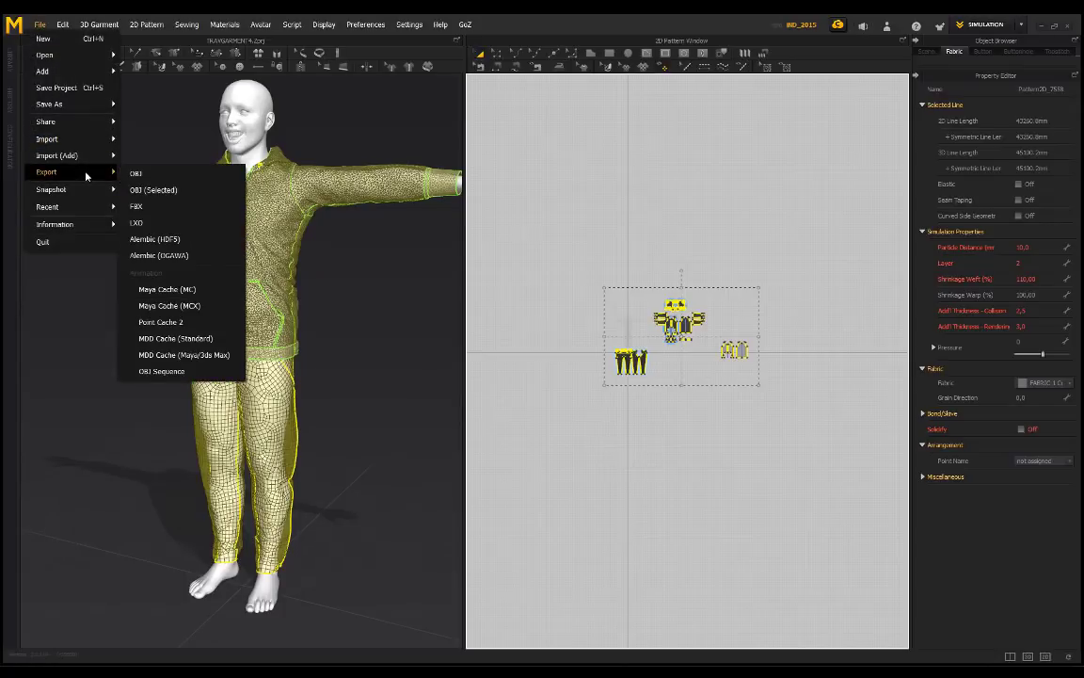
pyautogui.click(172, 240)
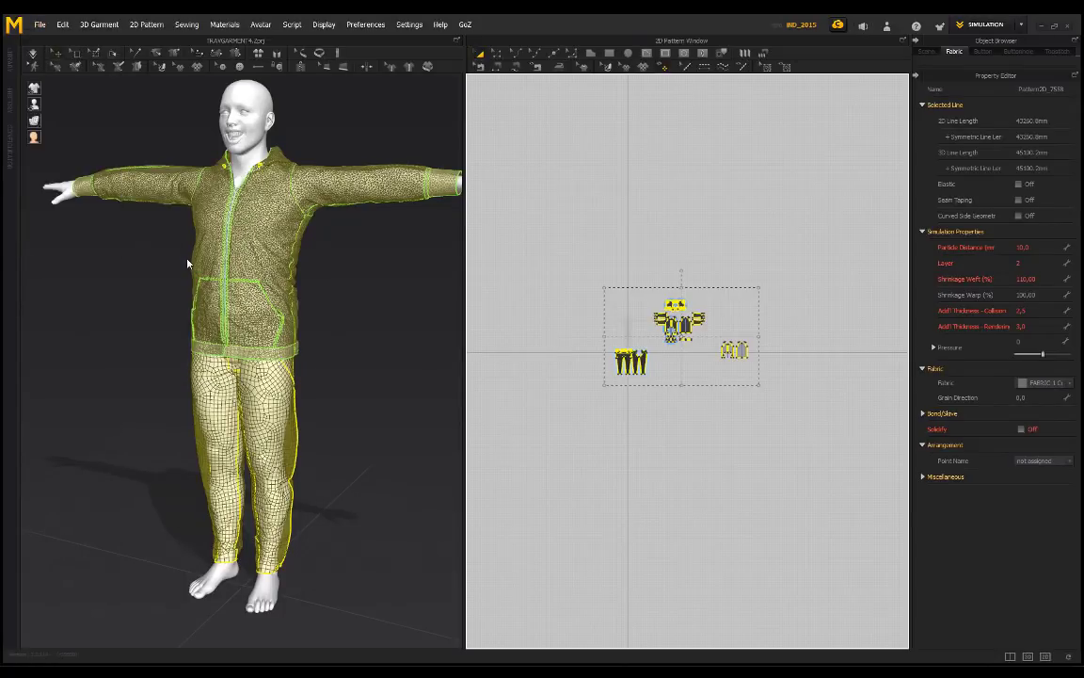
pyautogui.click(167, 91)
pyautogui.click(441, 332)
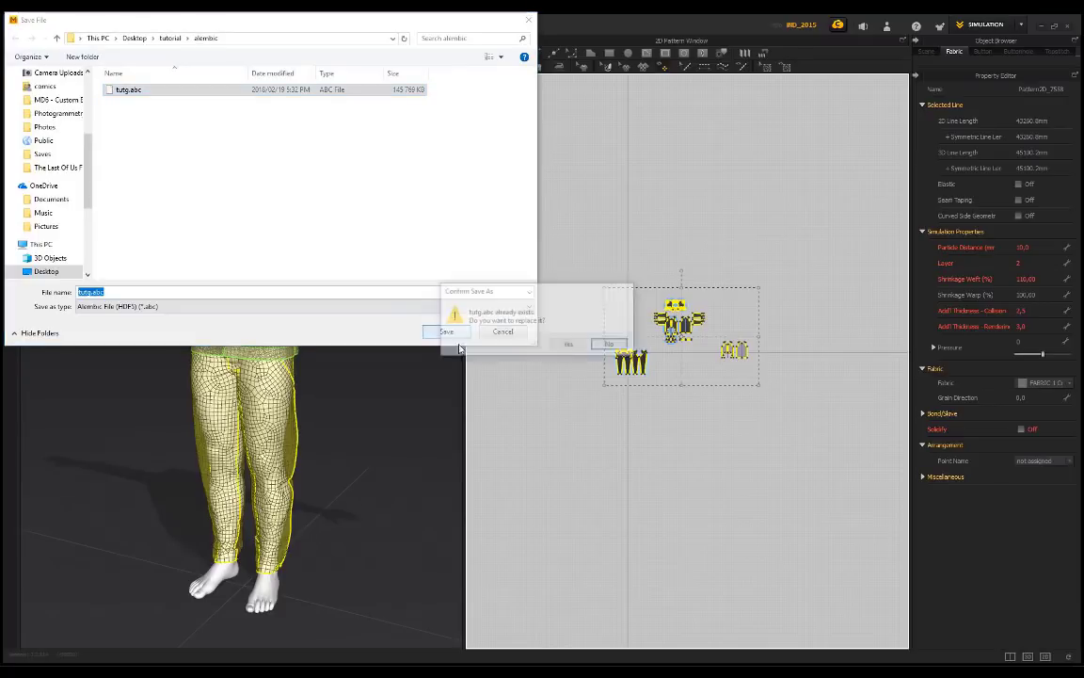
pyautogui.click(569, 345)
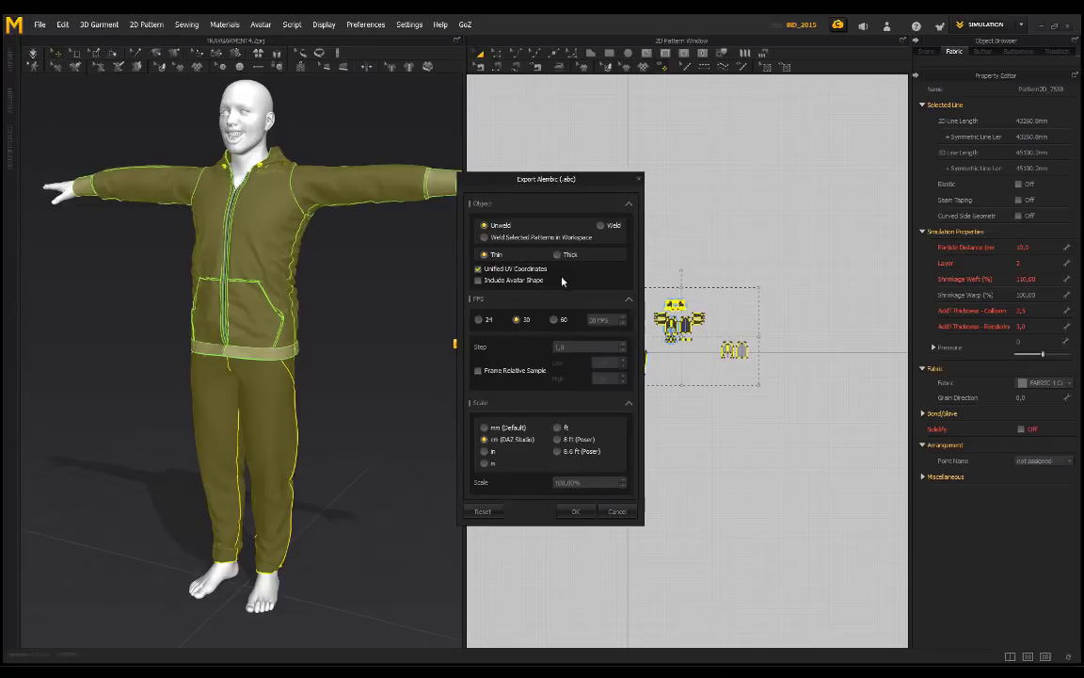
pyautogui.click(617, 511)
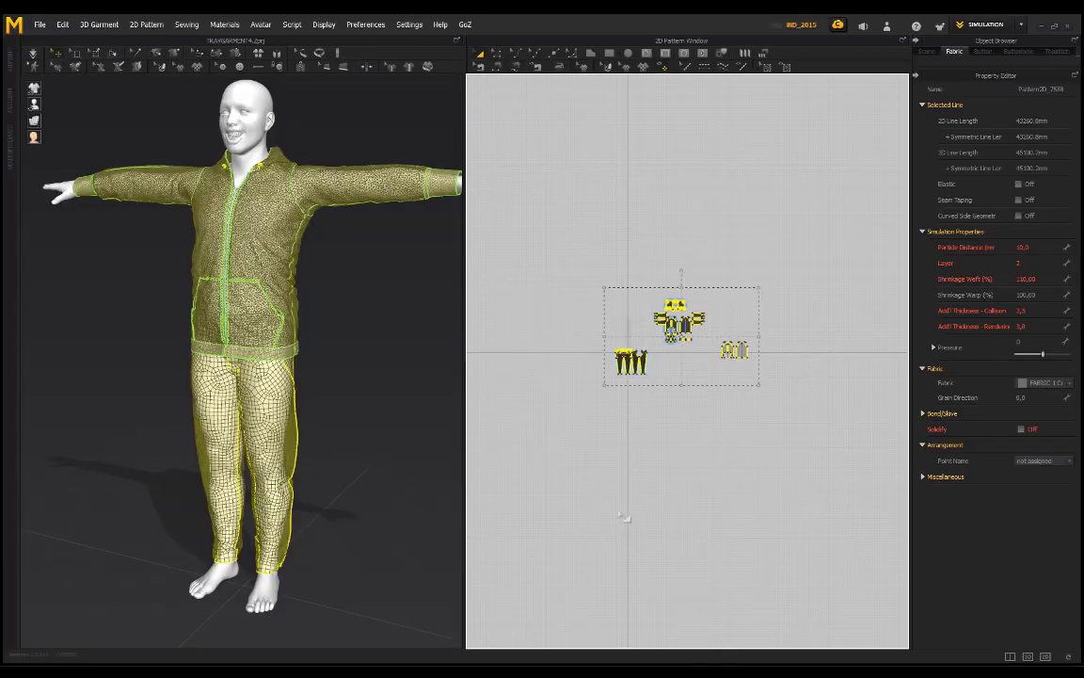
# - Switch to Cinema 4D and merge tutg.abc from the alembic folder, accepting the import settings
pyautogui.moveTo(697, 635)
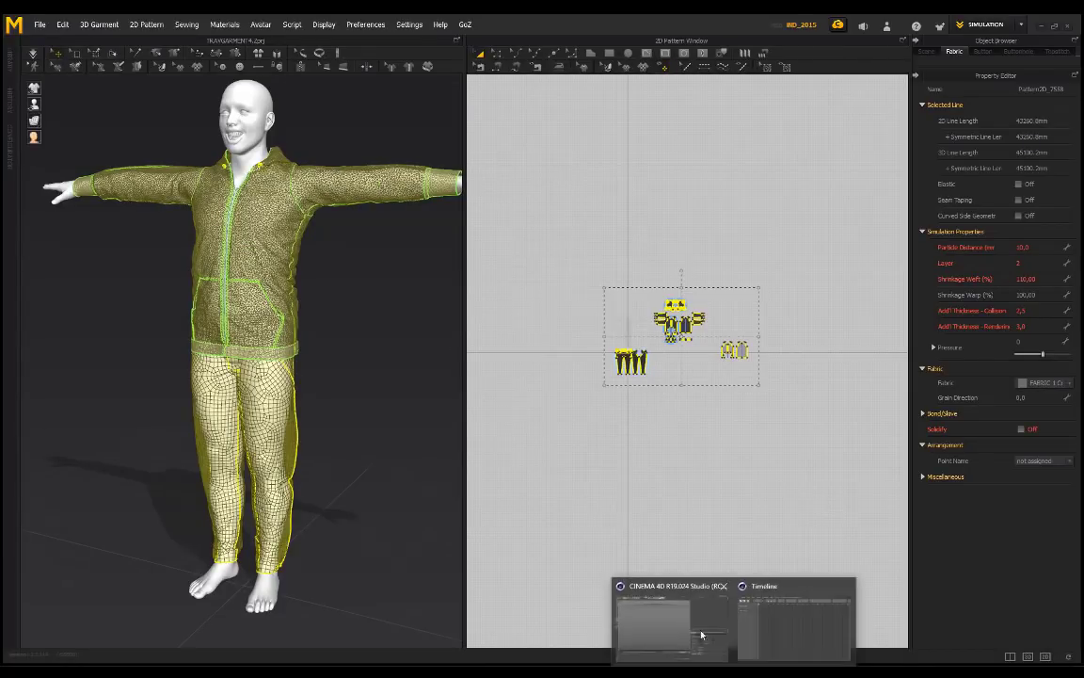
pyautogui.click(725, 624)
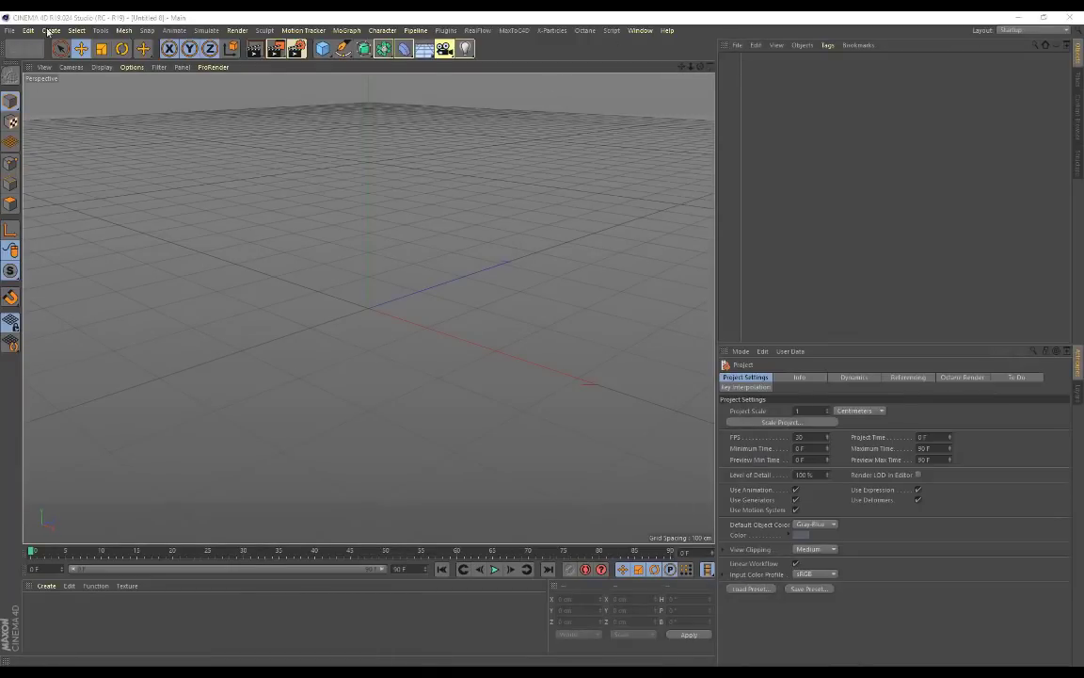
pyautogui.click(738, 47)
pyautogui.click(758, 62)
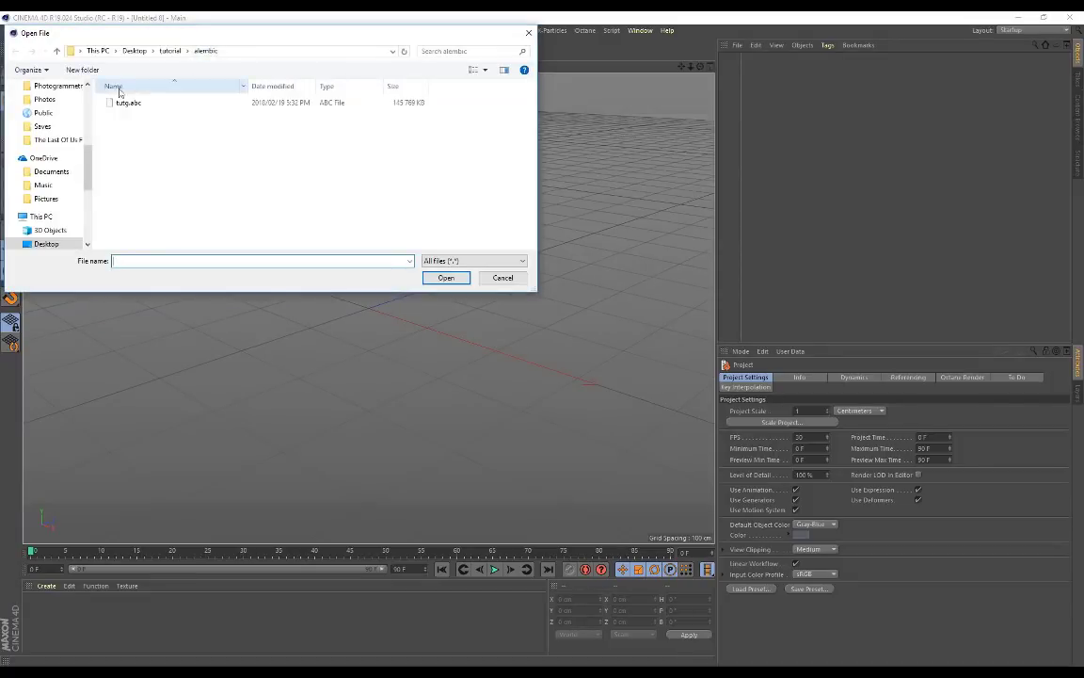
pyautogui.click(132, 102)
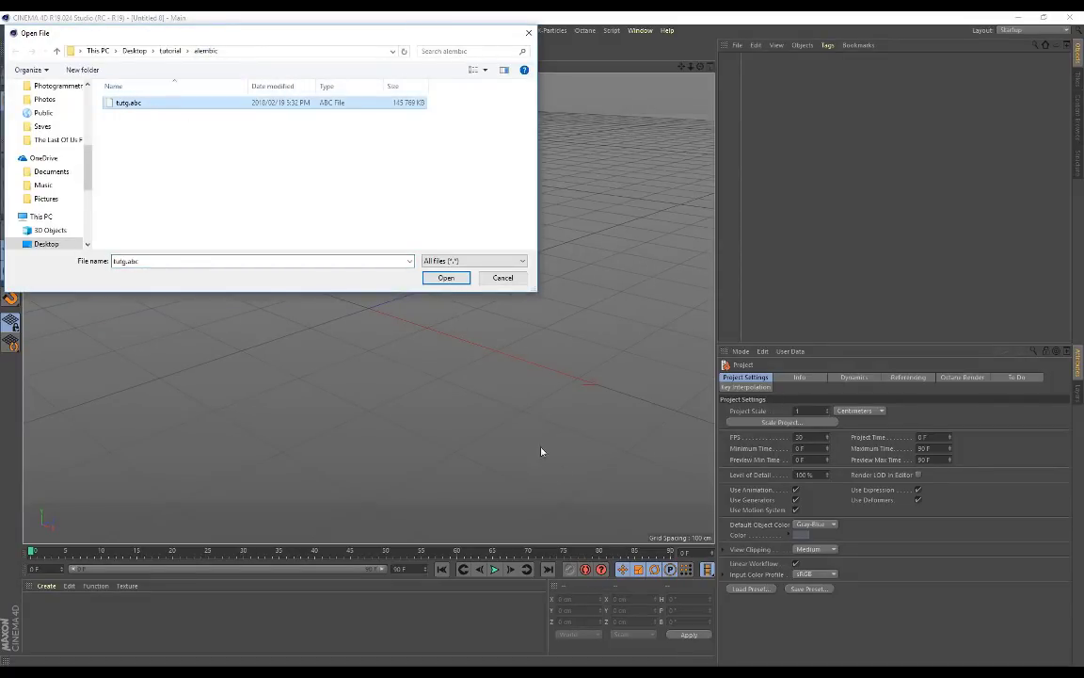
pyautogui.click(446, 278)
pyautogui.click(472, 481)
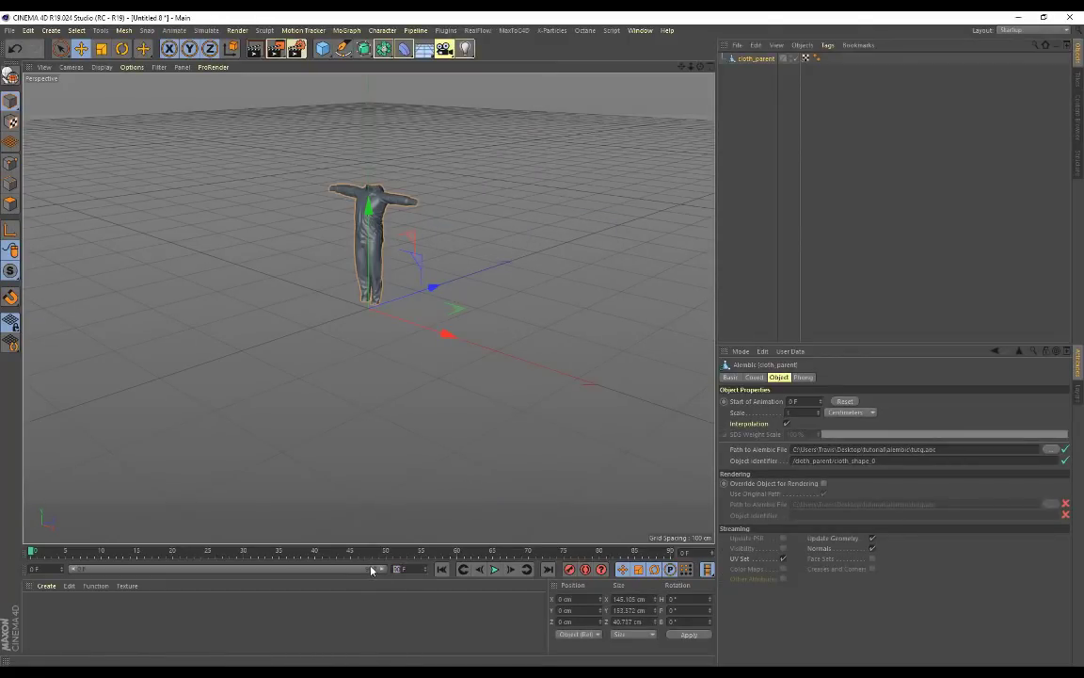
# - Extend the timeline to 300 frames, play the imported garment animation, and return to frame 0
pyautogui.moveTo(371, 569); pyautogui.dragTo(321, 578)
pyautogui.press('F8')
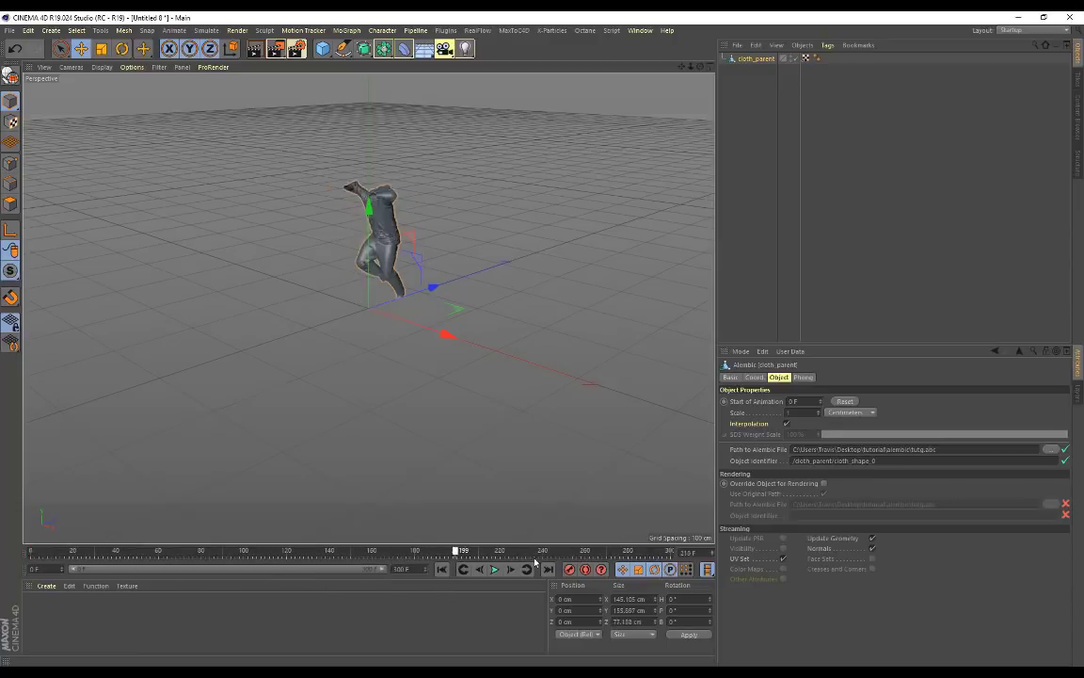
pyautogui.click(31, 550)
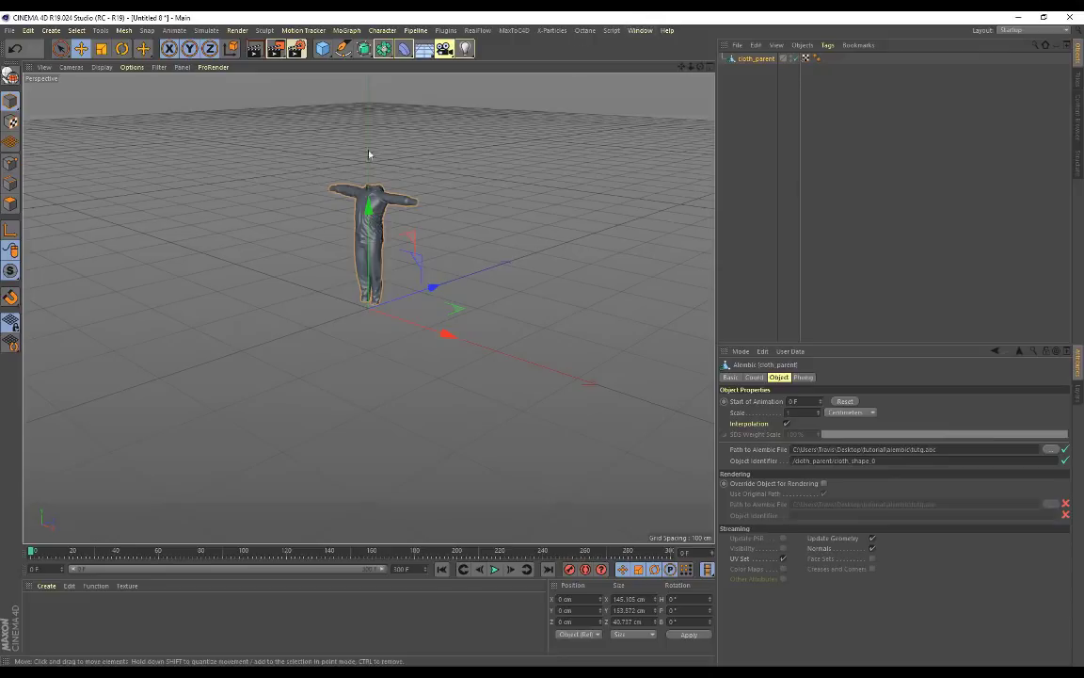
# - Create an Octane material and apply it to the cloth_parent garment
pyautogui.scroll(2, 370, 188)
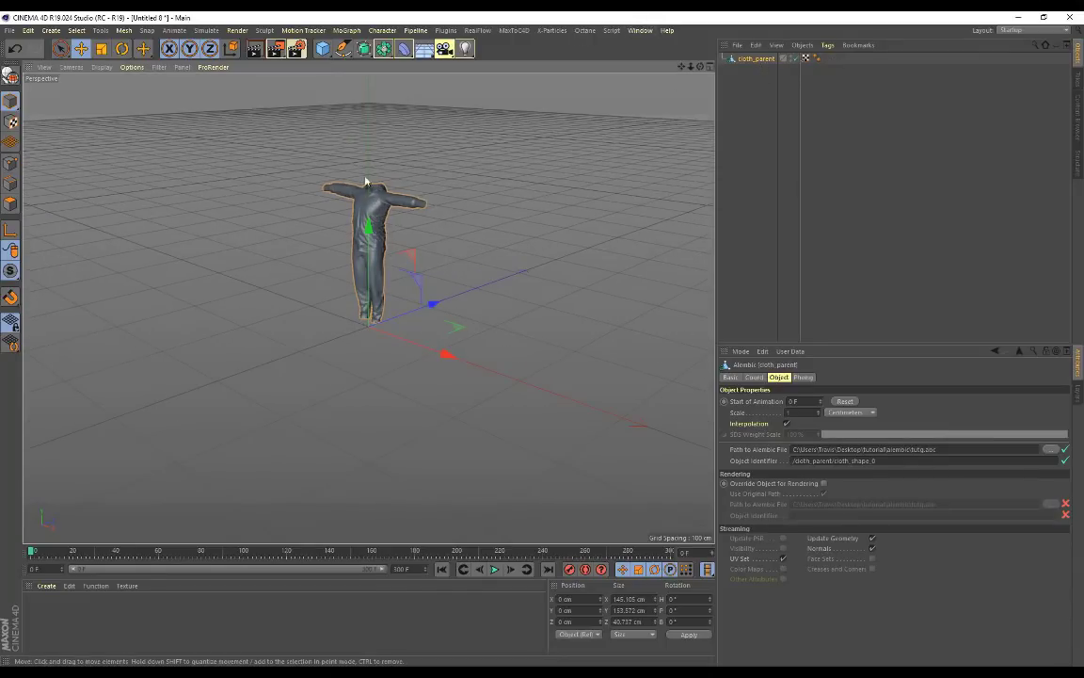
pyautogui.scroll(1, 370, 193)
pyautogui.click(46, 585)
pyautogui.moveTo(163, 505)
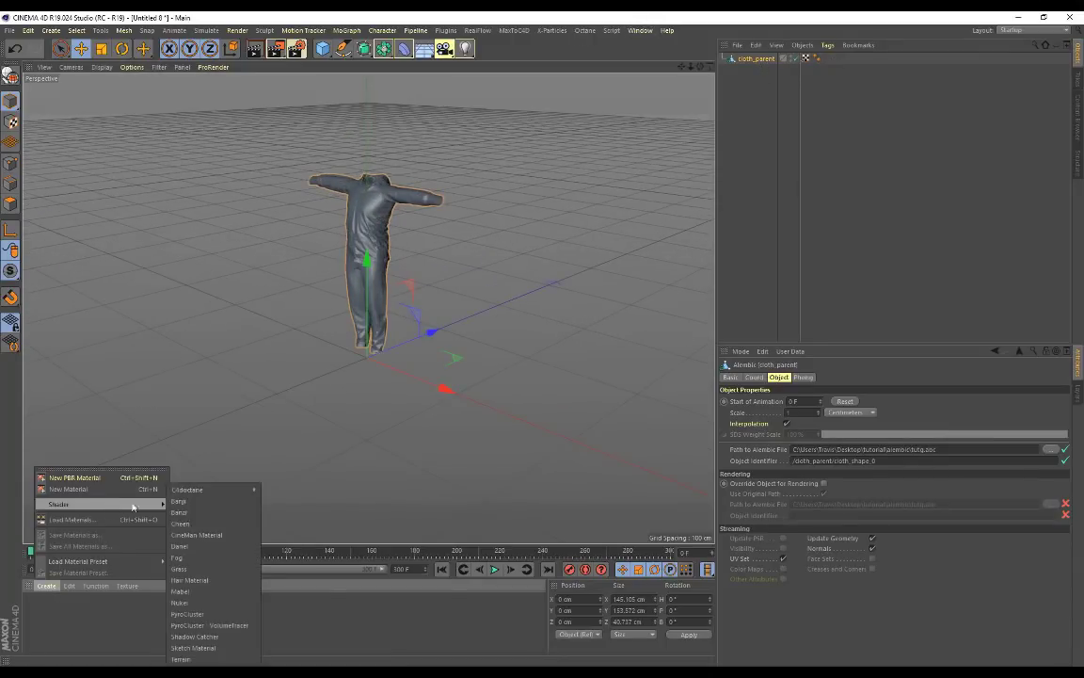
pyautogui.moveTo(235, 490)
pyautogui.click(277, 490)
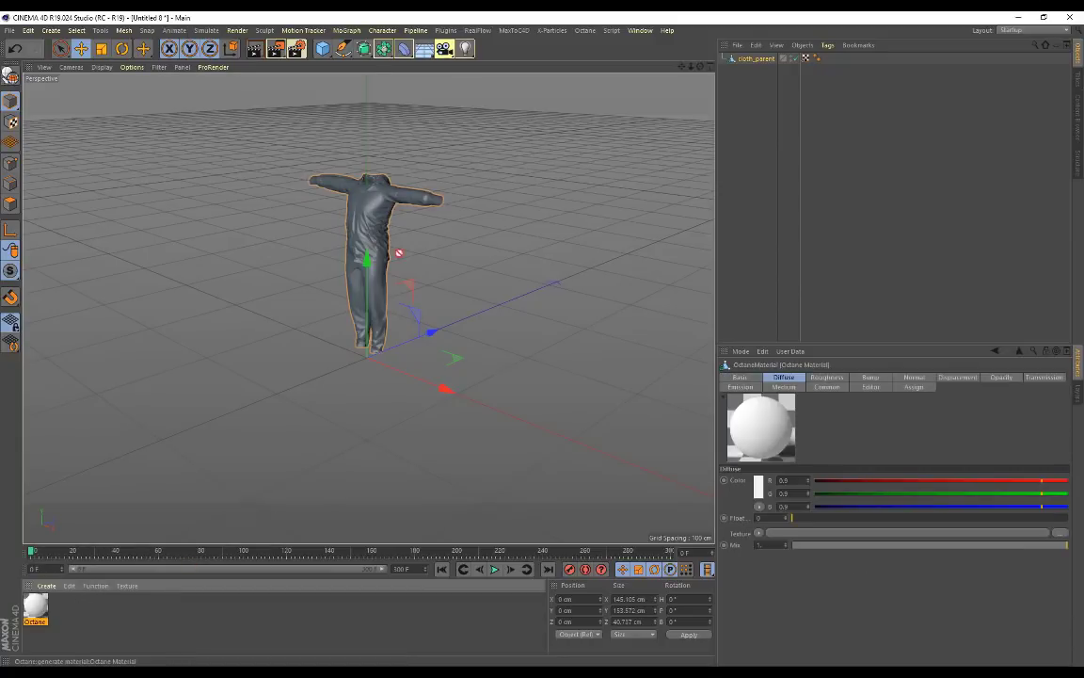
pyautogui.moveTo(391, 246); pyautogui.dragTo(382, 247)
pyautogui.scroll(3, 340, 241)
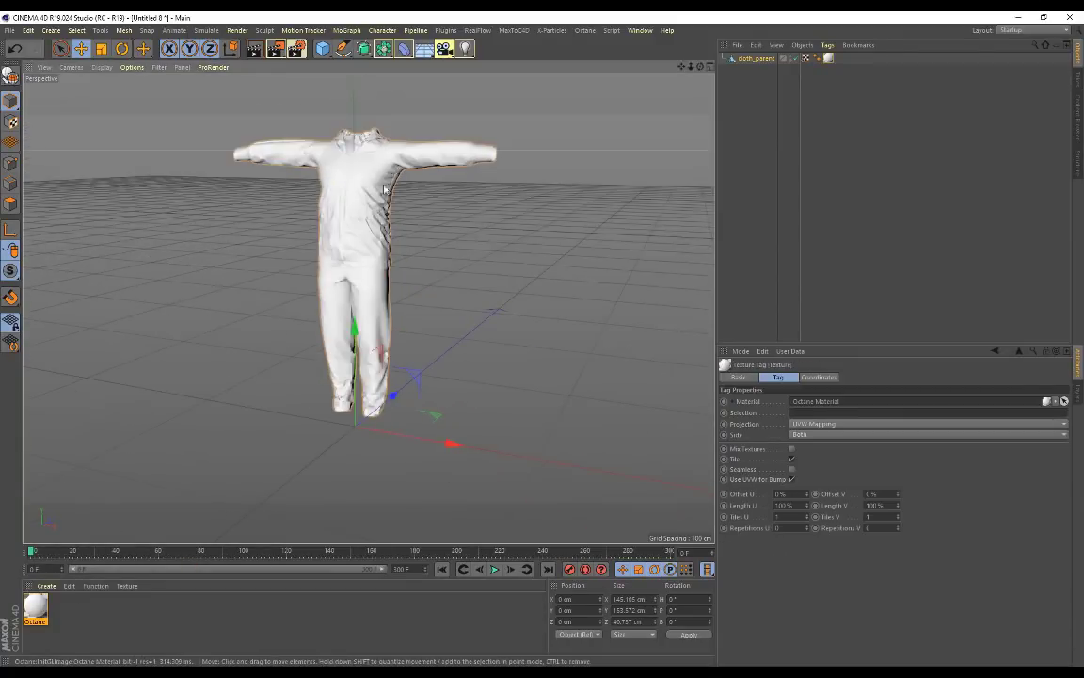
pyautogui.keyDown('alt'); pyautogui.moveTo(452, 242); pyautogui.dragTo(494, 252); pyautogui.keyUp('alt')
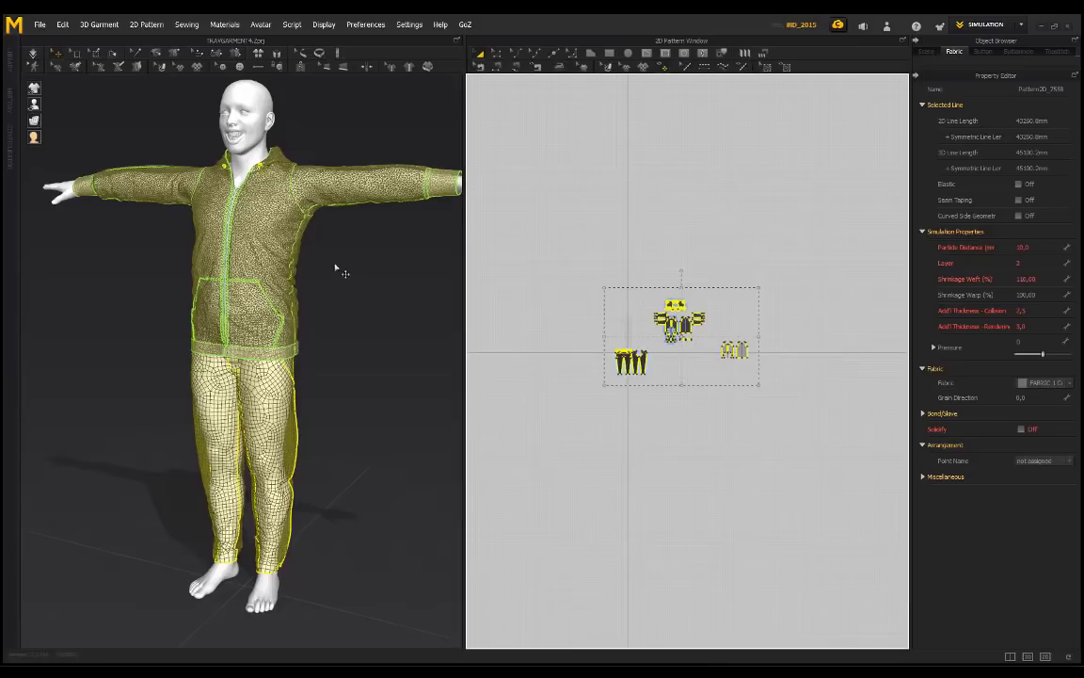
# - Switch to Marvelous Designer, deselect the patterns, inspect the garment's separate parts, and return to Cinema 4D
pyautogui.click(338, 280)
pyautogui.moveTo(34, 121)
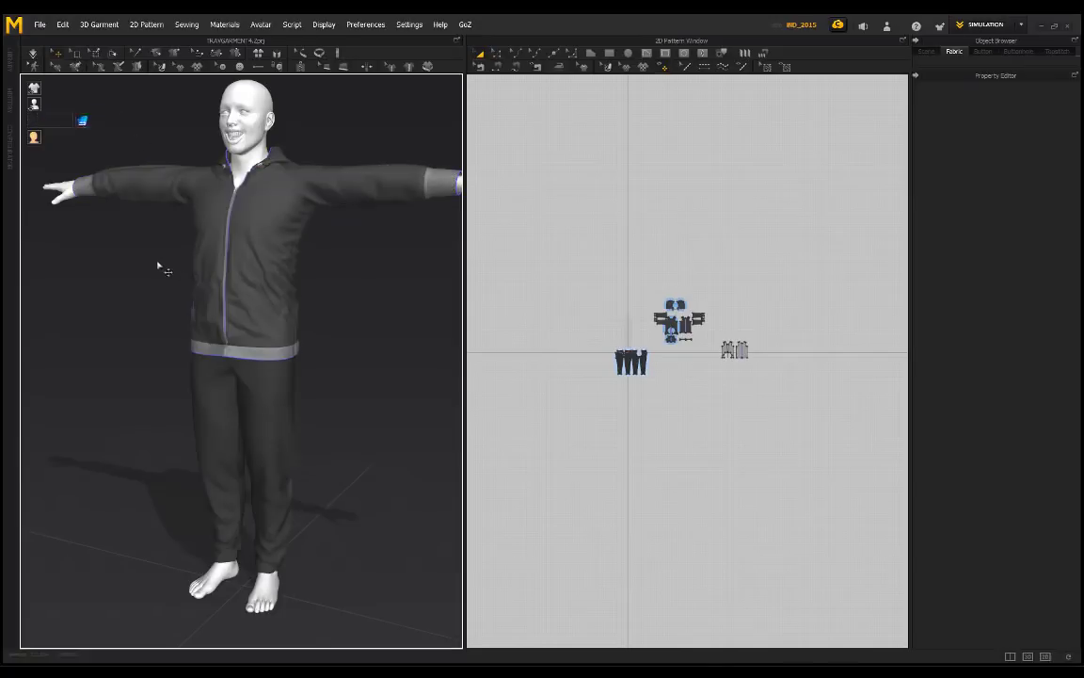
pyautogui.moveTo(154, 268); pyautogui.dragTo(290, 364, button='right')
pyautogui.moveTo(334, 328); pyautogui.dragTo(273, 298, button='right')
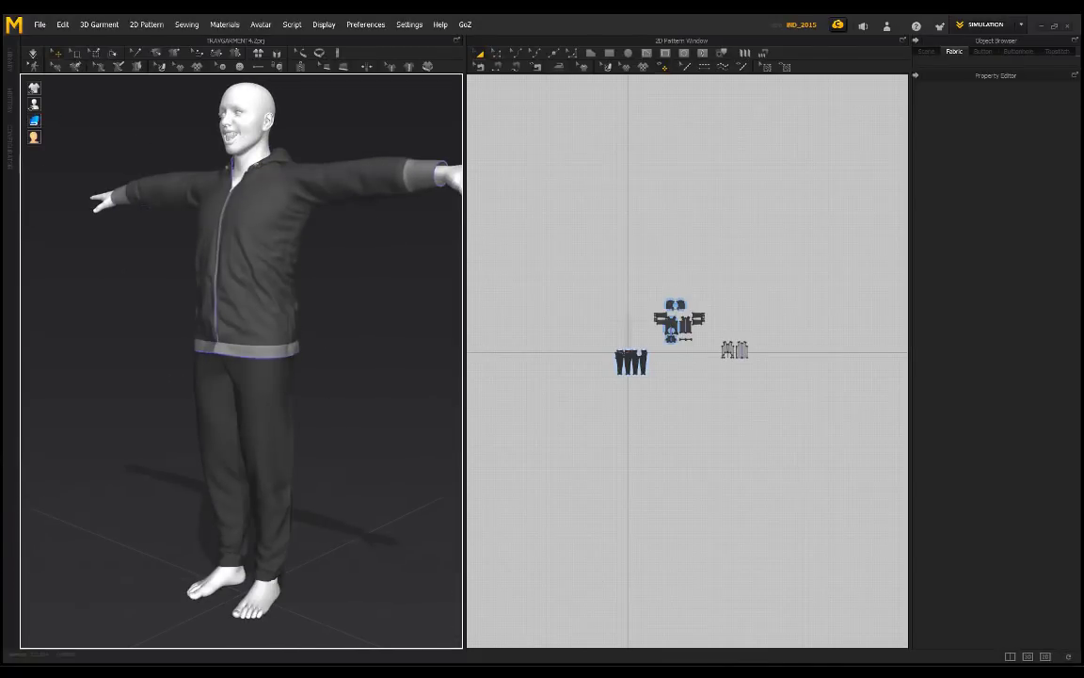
pyautogui.moveTo(736, 671)
pyautogui.click(684, 633)
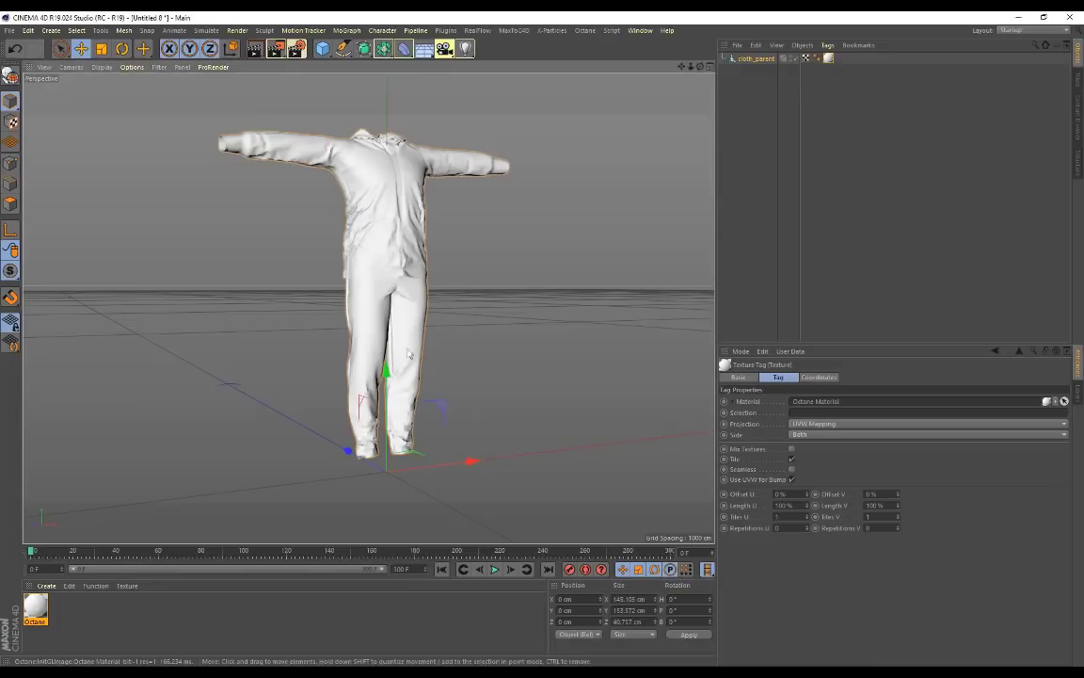
# - Open the Dope Sheet timeline and add the textured cloth_parent object to it
pyautogui.keyDown('alt'); pyautogui.moveTo(387, 311); pyautogui.dragTo(555, 252); pyautogui.keyUp('alt')
pyautogui.click(753, 59)
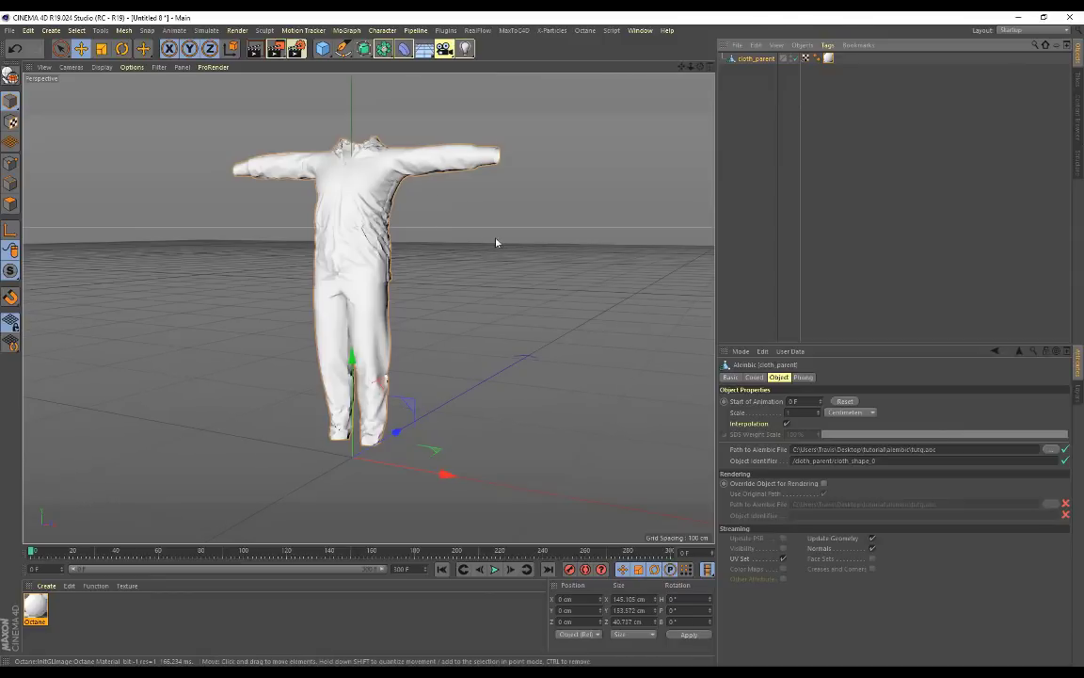
pyautogui.moveTo(435, 215)
pyautogui.keyDown('alt'); pyautogui.mouseDown()
pyautogui.moveTo(215, 239)
pyautogui.moveTo(451, 216)
pyautogui.mouseUp(); pyautogui.keyUp('alt')
pyautogui.click(640, 30)
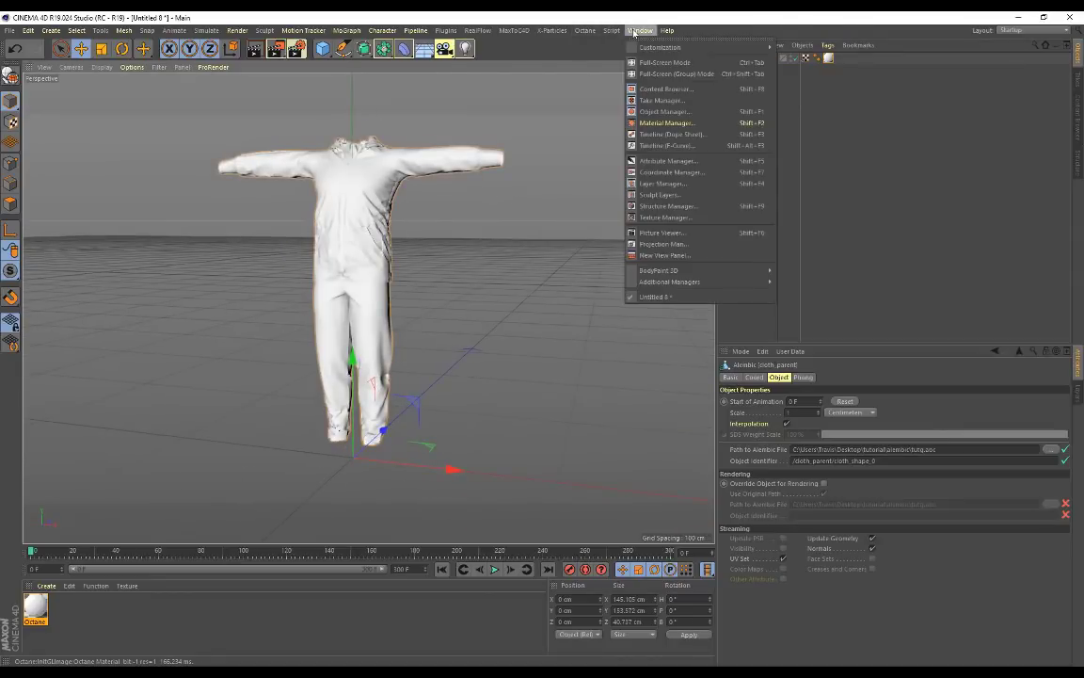
pyautogui.click(595, 137)
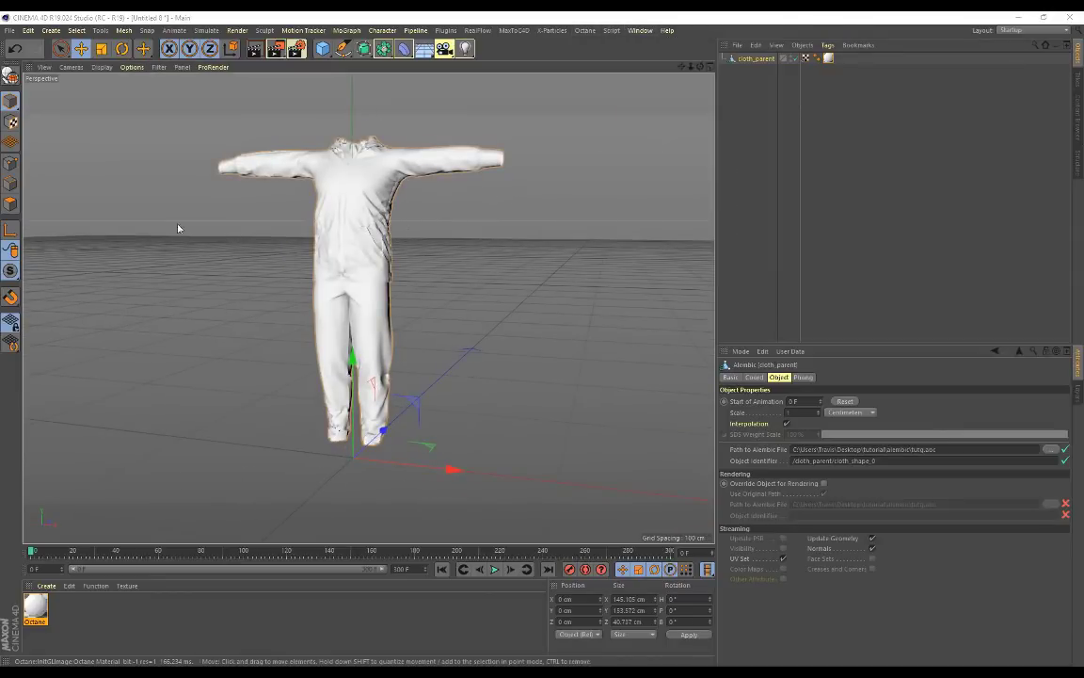
pyautogui.moveTo(0, 143); pyautogui.dragTo(370, 234)
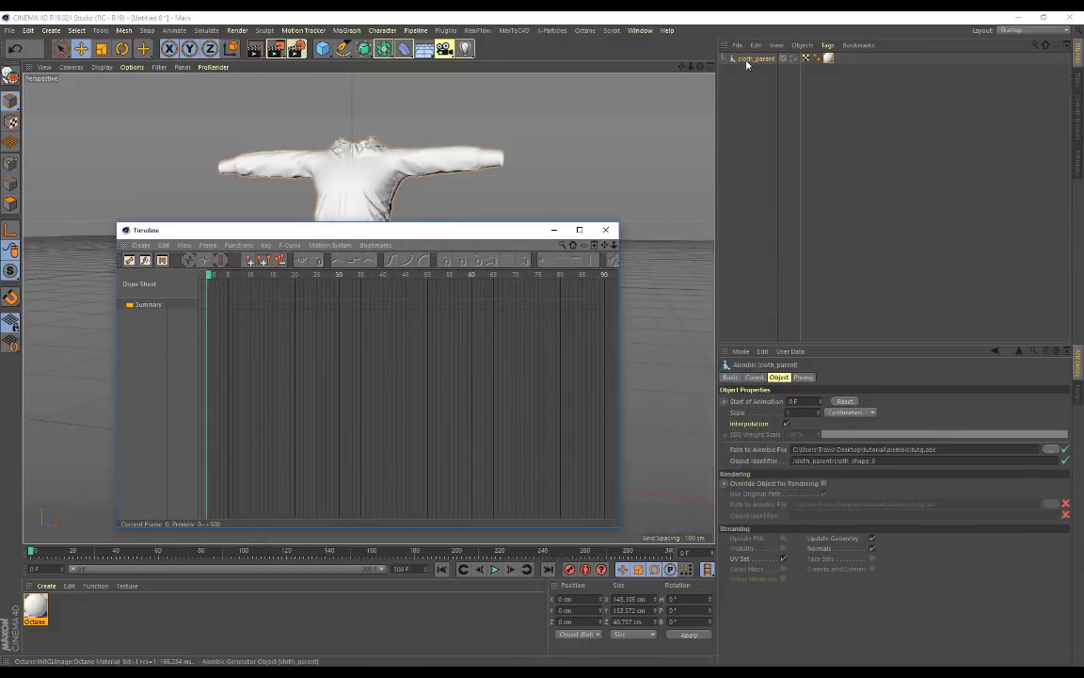
pyautogui.moveTo(750, 62); pyautogui.dragTo(155, 343)
pyautogui.click(156, 321)
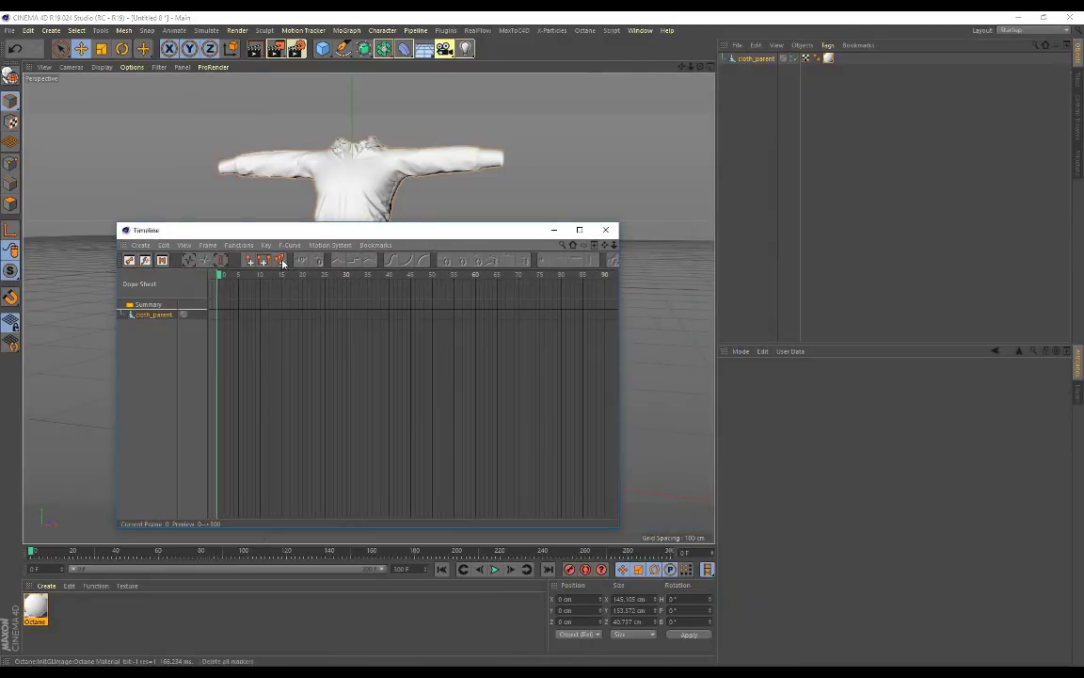
# - Bake cloth_parent as a copy over frames 0 to 300 with position, rotation and animated parameters, and close the timeline
pyautogui.click(239, 245)
pyautogui.click(259, 299)
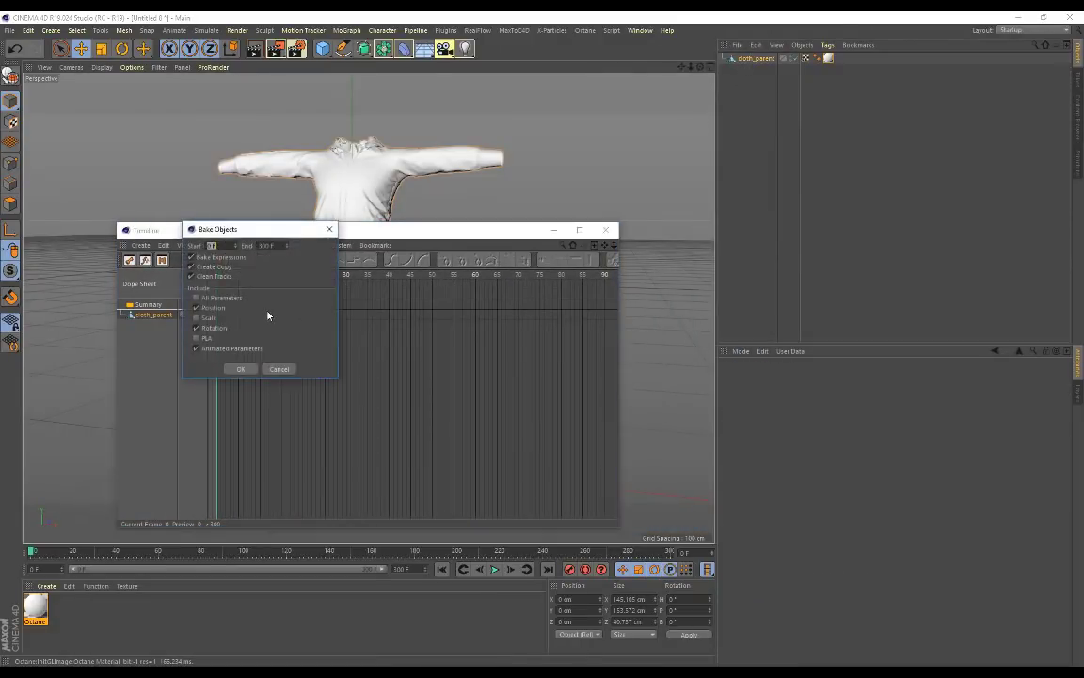
pyautogui.click(249, 371)
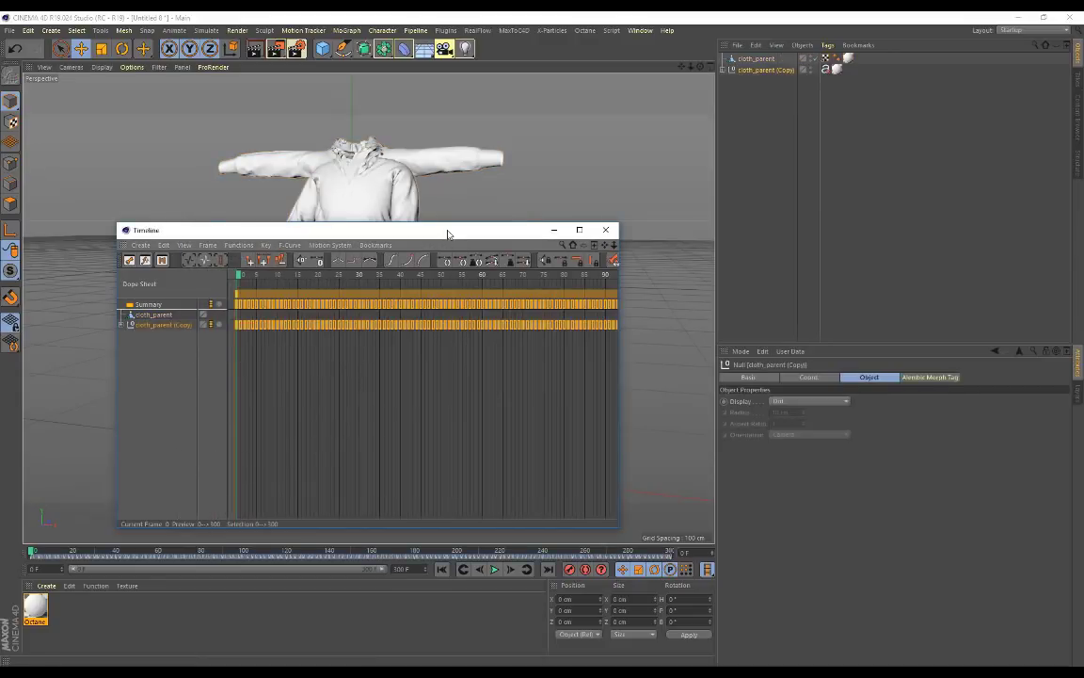
pyautogui.click(605, 229)
# - Check the baked copy against the original cloth_parent and delete the copy
pyautogui.click(756, 59)
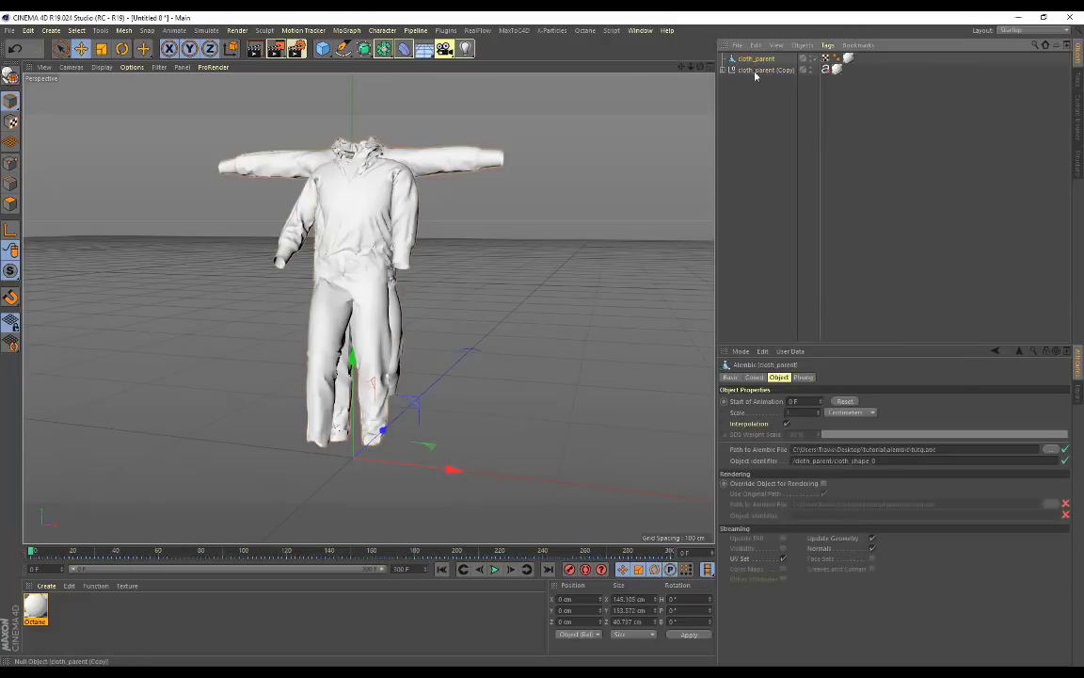
pyautogui.click(758, 69)
pyautogui.moveTo(31, 551)
pyautogui.mouseDown()
pyautogui.moveTo(436, 552)
pyautogui.moveTo(31, 552)
pyautogui.mouseUp()
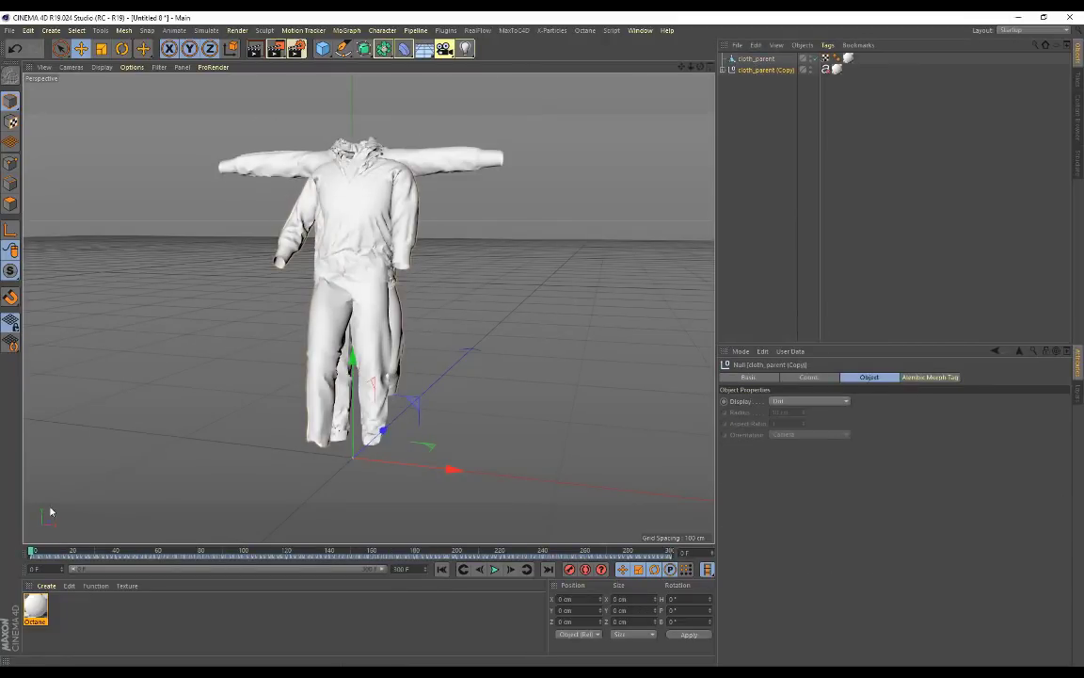
pyautogui.press('Delete')
# - Remove the Octane material's texture tag from cloth_parent and select the object
pyautogui.click(830, 58)
pyautogui.press('Delete')
pyautogui.click(757, 58)
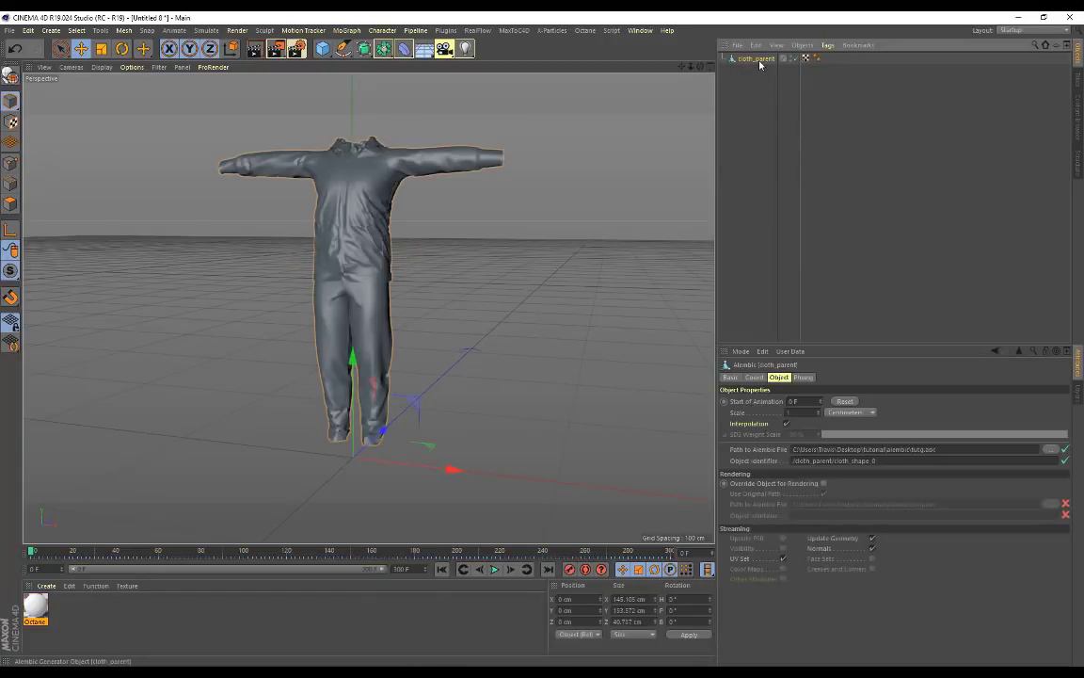
# - Add the untextured cloth_parent to the Dope Sheet timeline, bake it as an animated copy, and close the timeline
pyautogui.click(640, 30)
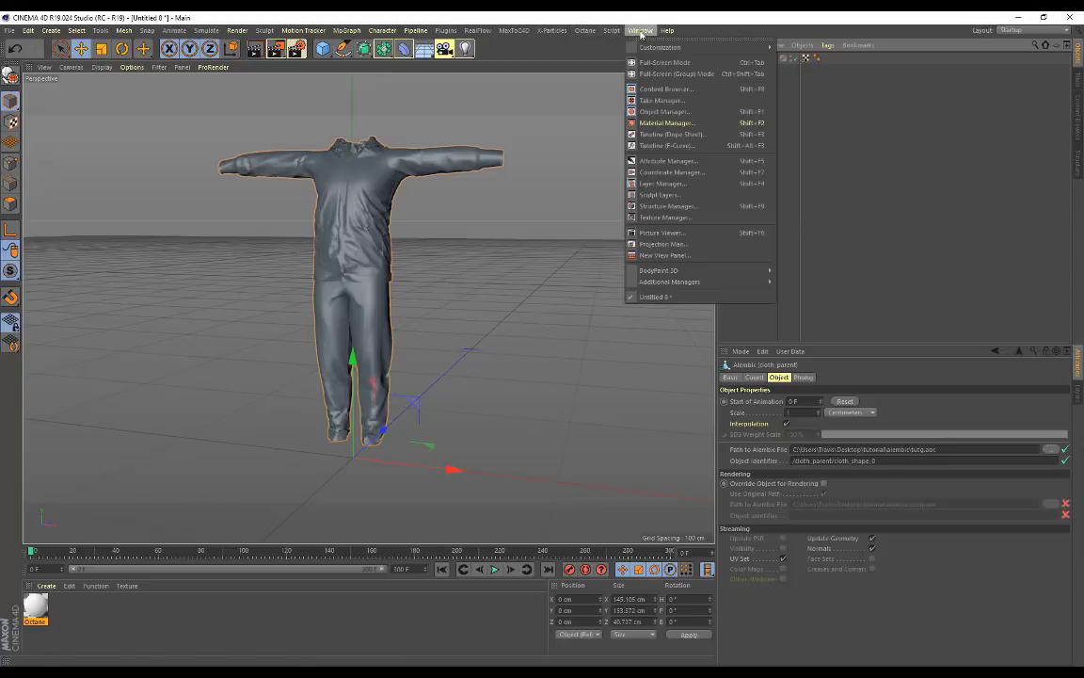
pyautogui.click(658, 137)
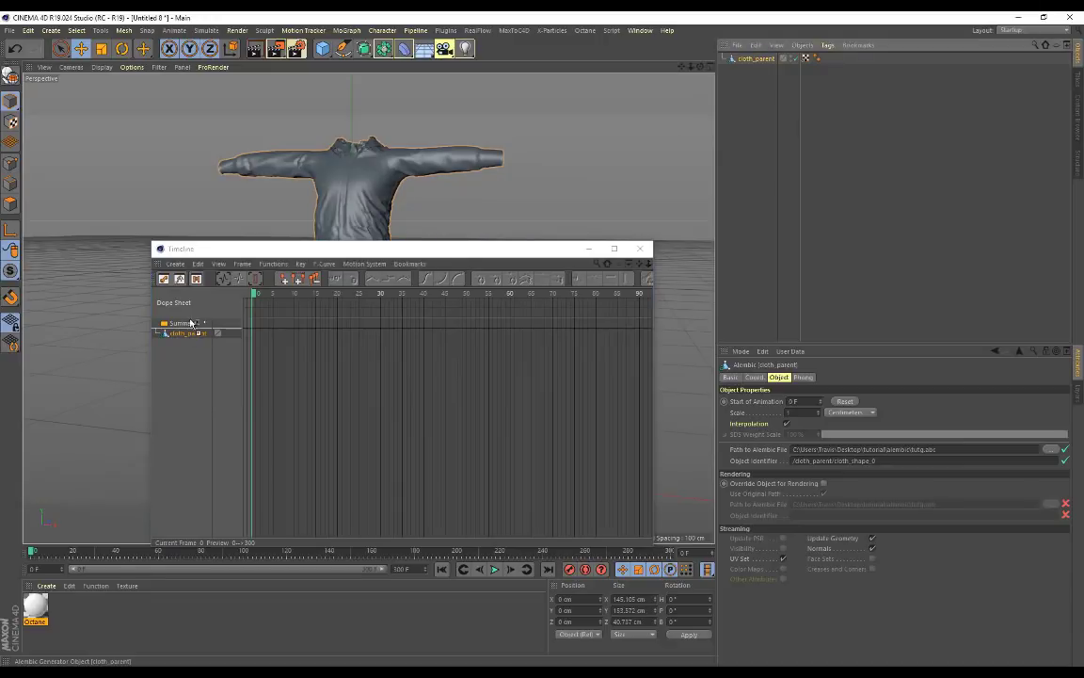
pyautogui.moveTo(187, 325); pyautogui.dragTo(184, 335)
pyautogui.click(184, 335)
pyautogui.click(280, 264)
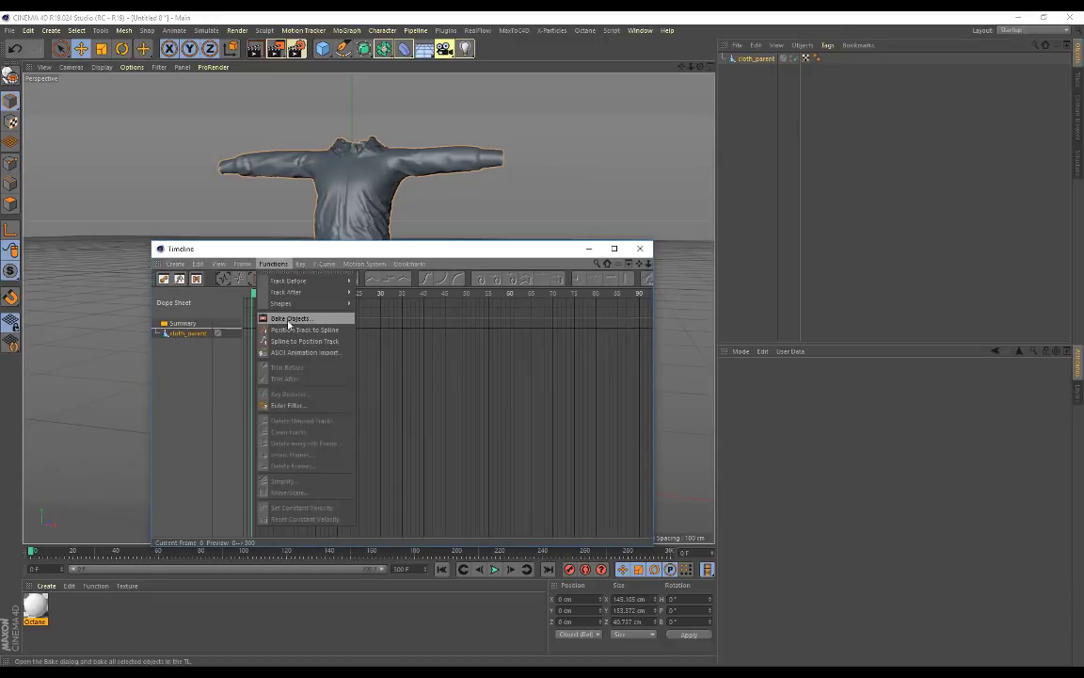
pyautogui.click(293, 321)
pyautogui.click(271, 387)
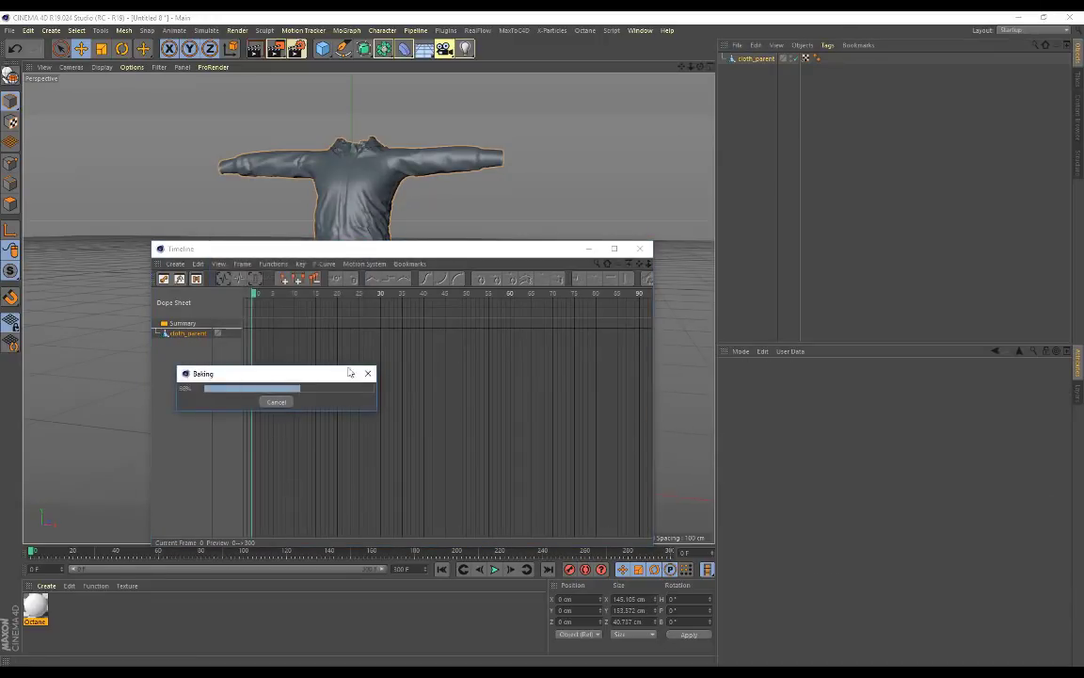
pyautogui.click(640, 249)
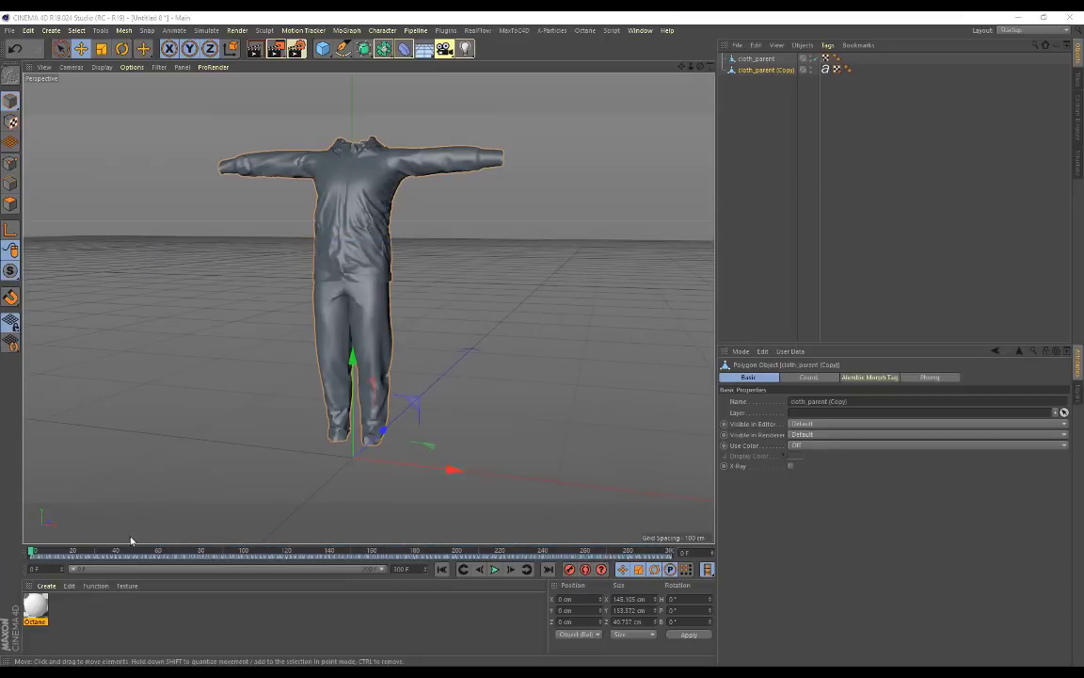
# - Scrub through the animation and compare the original cloth_parent with its baked polygon copy
pyautogui.moveTo(33, 553); pyautogui.dragTo(1, 549)
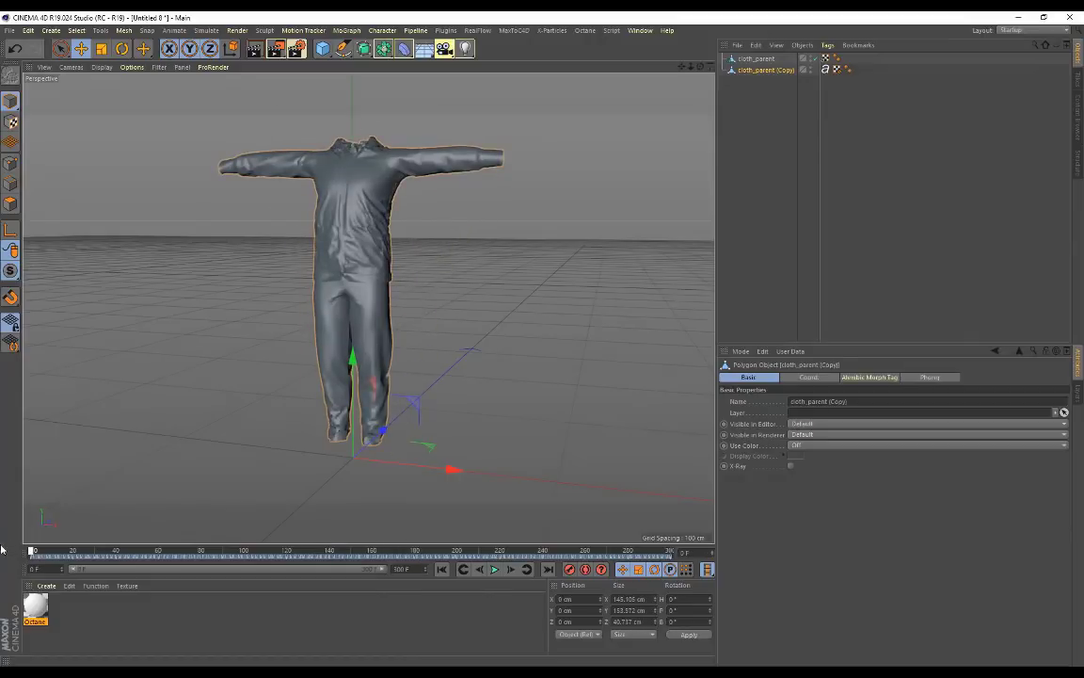
pyautogui.click(762, 59)
pyautogui.click(765, 72)
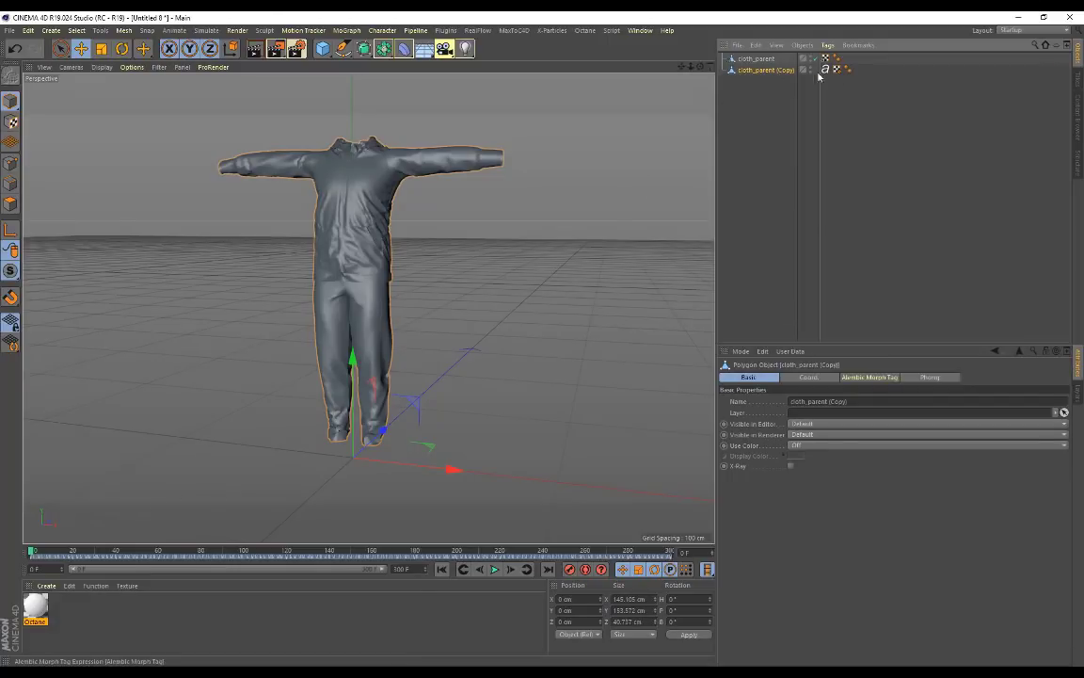
# - Hide the original cloth_parent, preview the baked copy's animation on its own, and select the copy
pyautogui.click(757, 59)
pyautogui.click(812, 59)
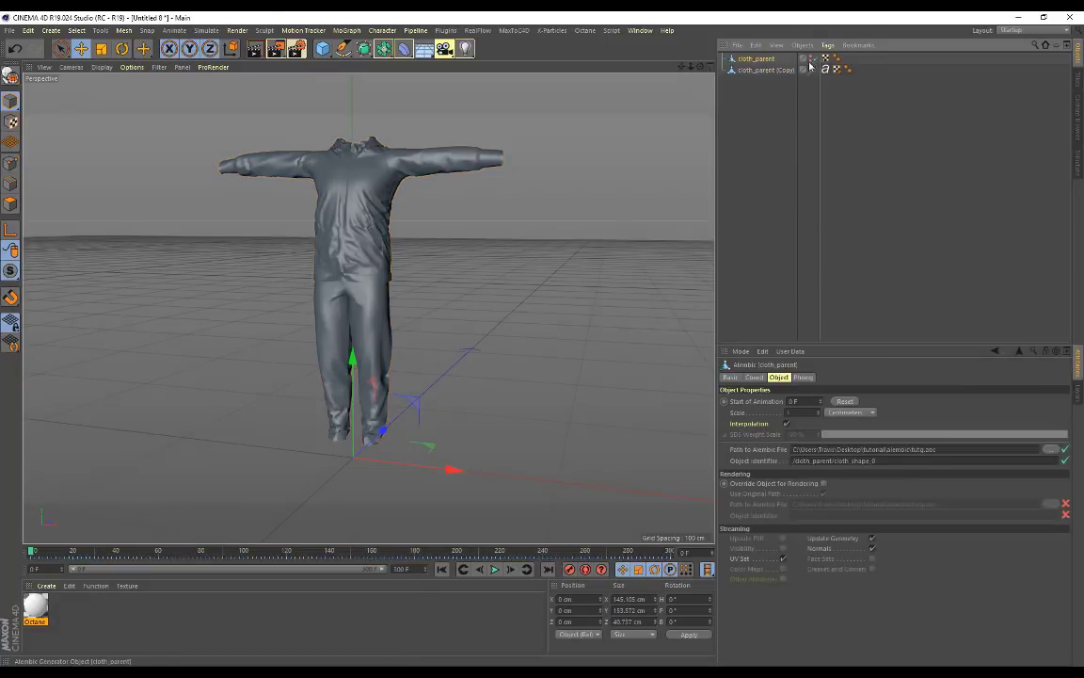
pyautogui.click(781, 70)
pyautogui.moveTo(32, 552)
pyautogui.mouseDown()
pyautogui.moveTo(518, 548)
pyautogui.moveTo(31, 553)
pyautogui.mouseUp()
pyautogui.click(781, 93)
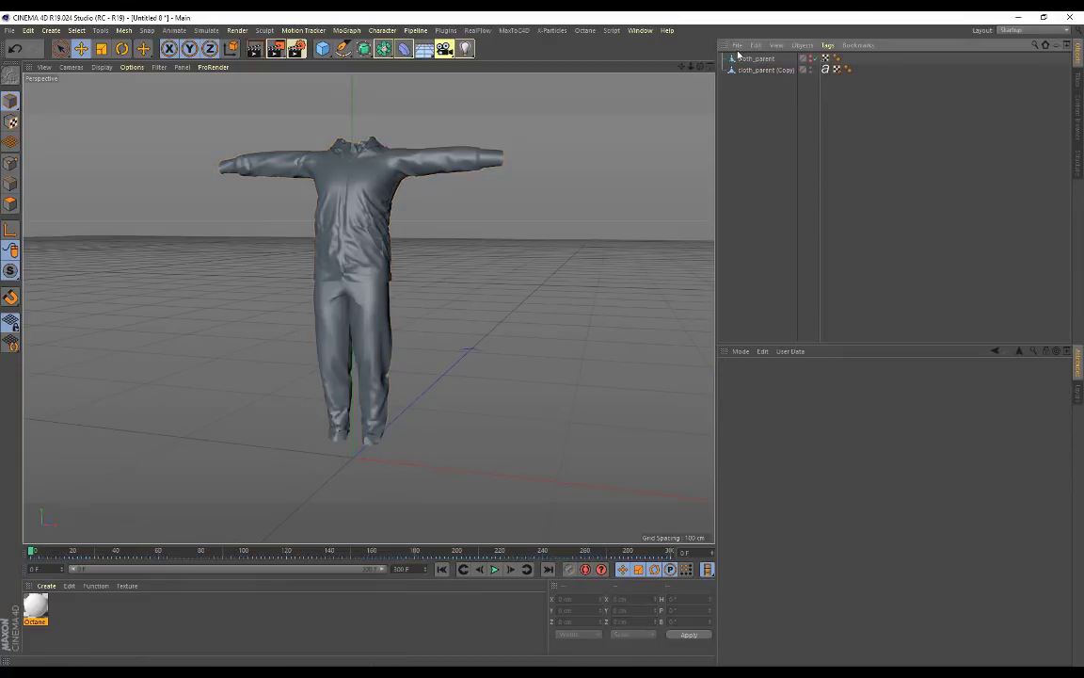
pyautogui.click(764, 69)
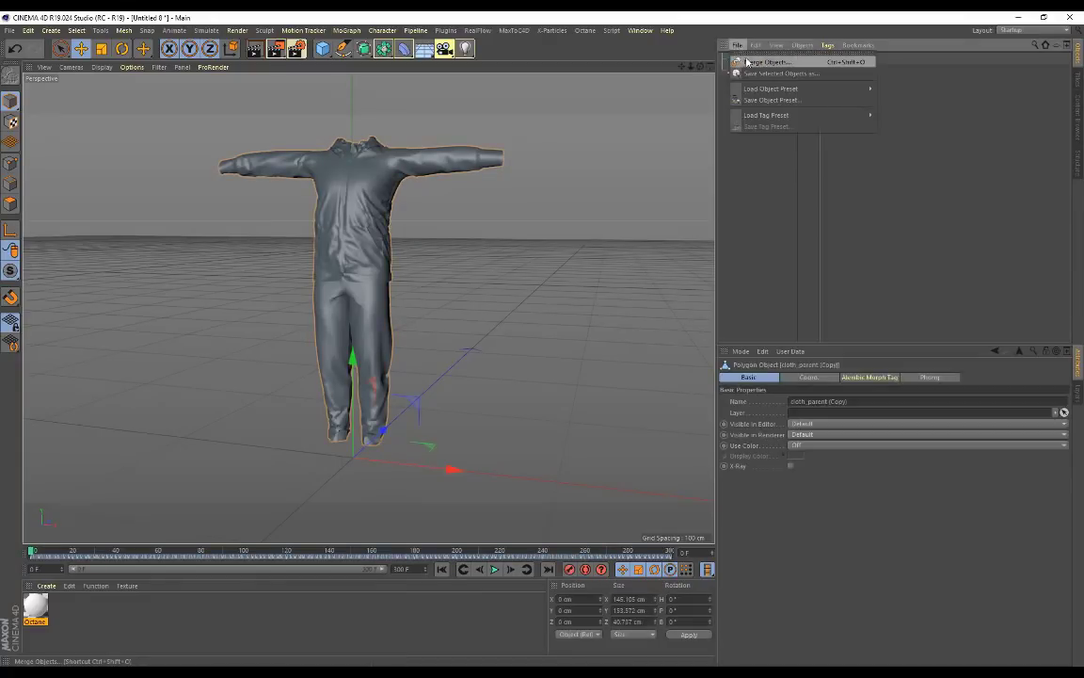
# - Merge tut1g.obj from the tutorial's obj folder into the scene using the Default OBJ import preset
pyautogui.hotkey('ctrl', 'o')
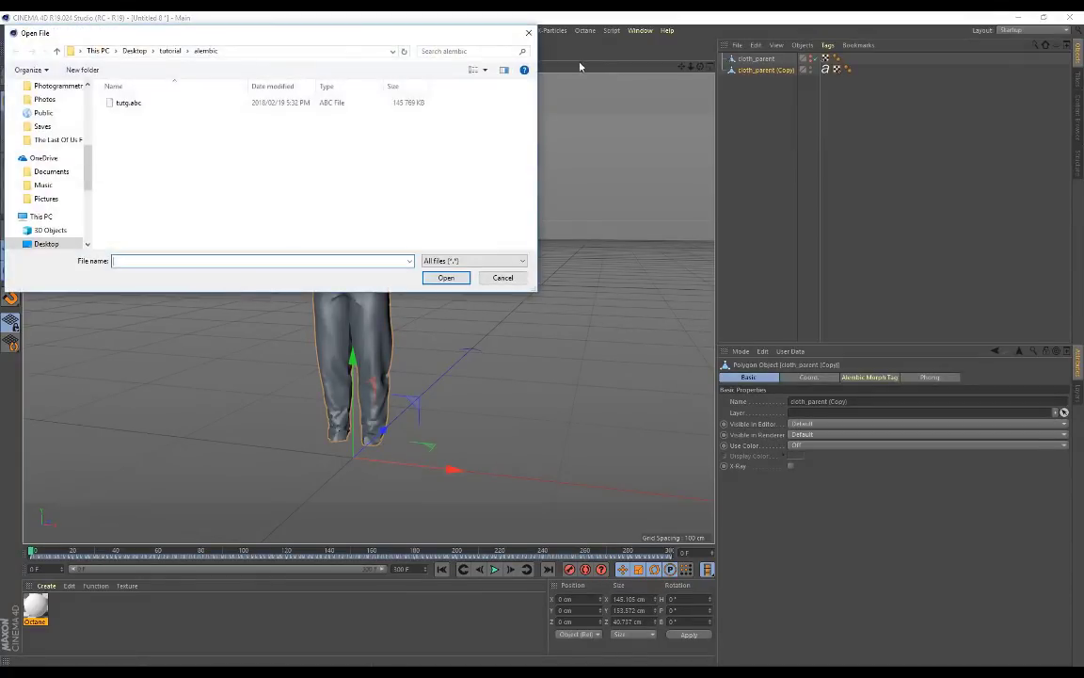
pyautogui.click(170, 51)
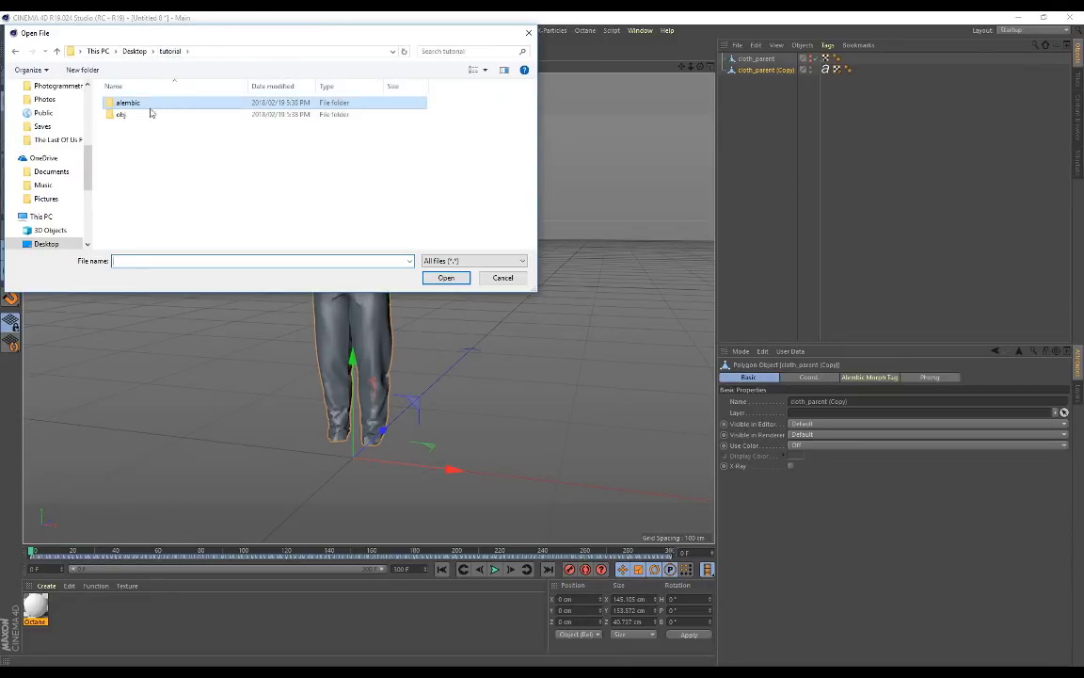
pyautogui.doubleClick(149, 113)
pyautogui.click(134, 114)
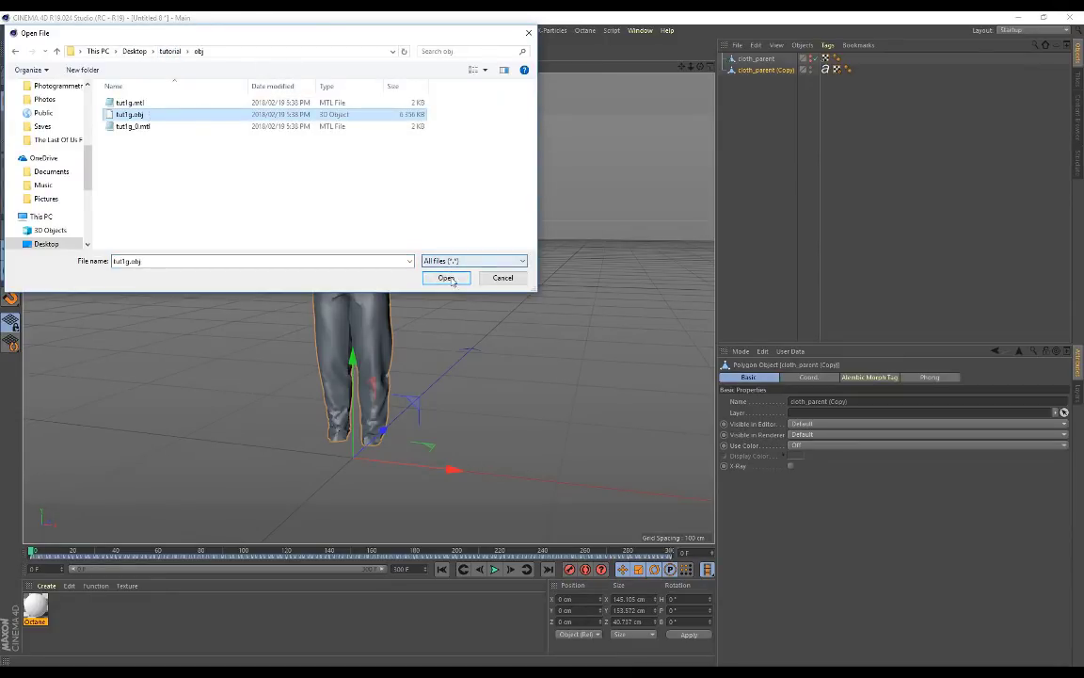
pyautogui.click(447, 277)
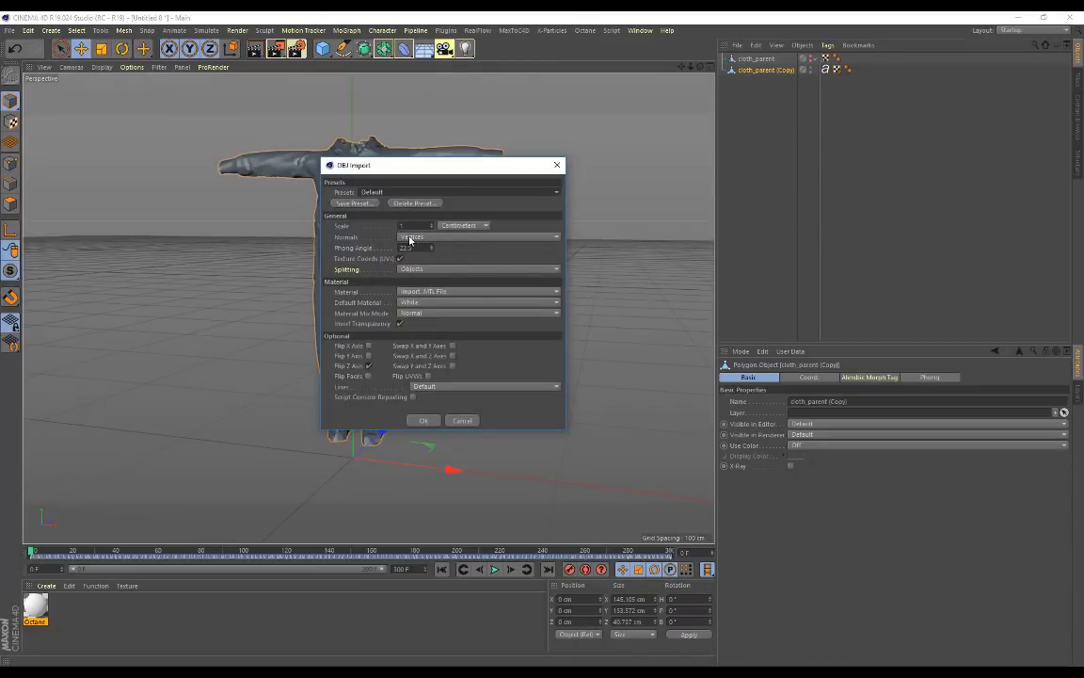
pyautogui.click(425, 422)
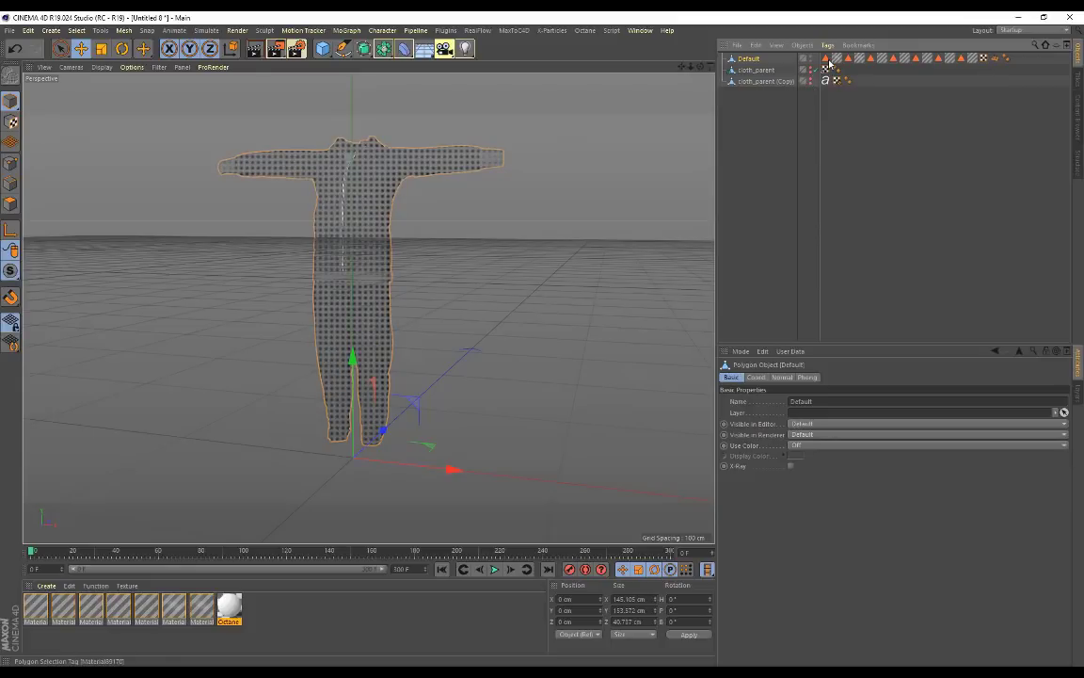
# - Recall several polygon selection tags on the imported Default object to examine which garment parts they cover
pyautogui.click(844, 62)
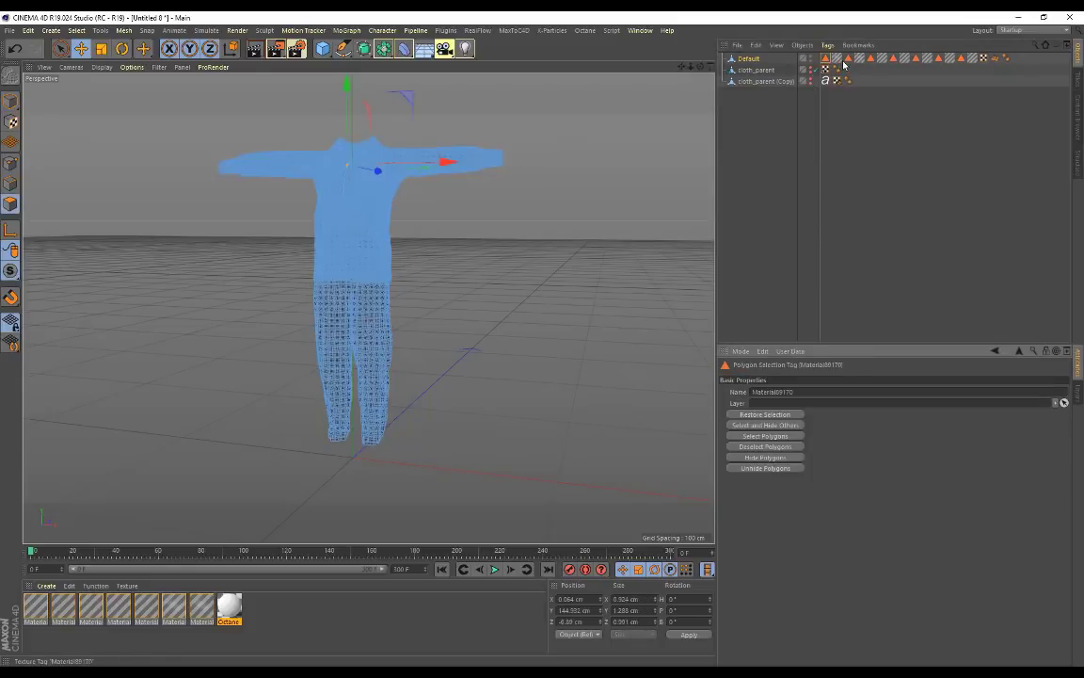
pyautogui.click(894, 59)
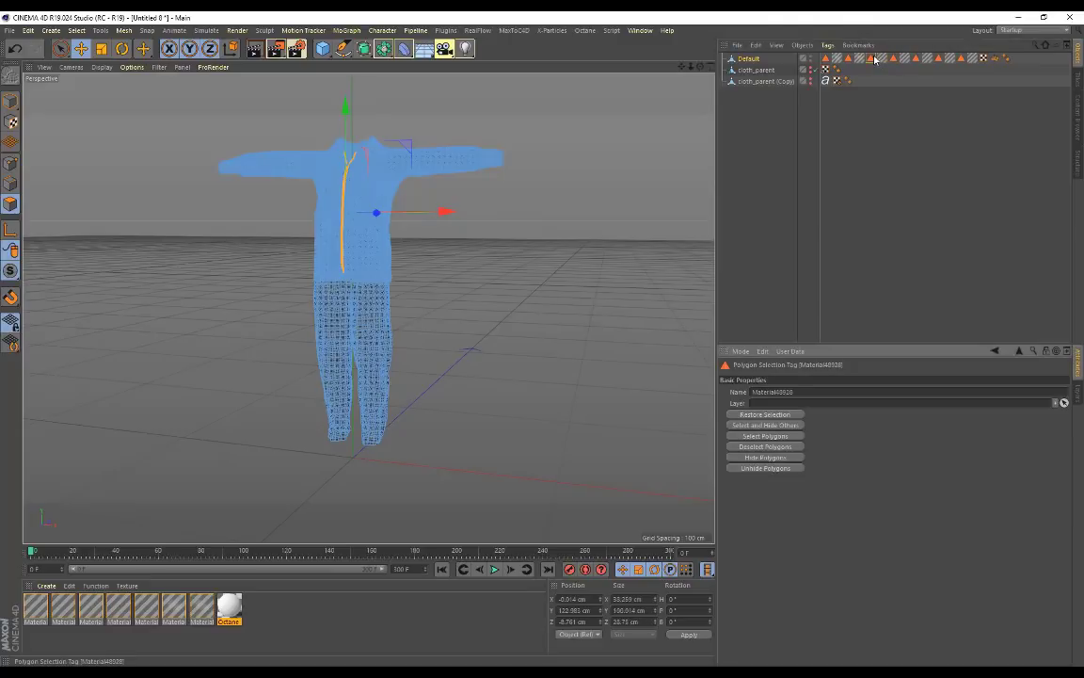
pyautogui.doubleClick(939, 58)
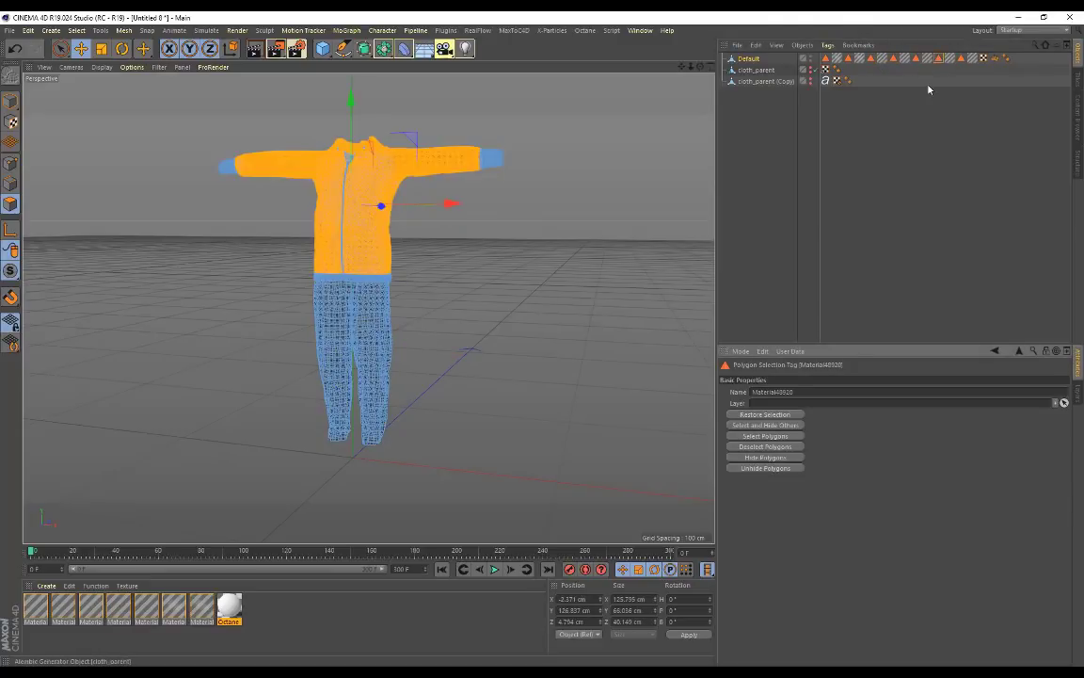
pyautogui.click(769, 106)
# - Move all seven polygon selection tags from the Default object onto cloth_parent (Copy)
pyautogui.click(747, 59)
pyautogui.click(762, 81)
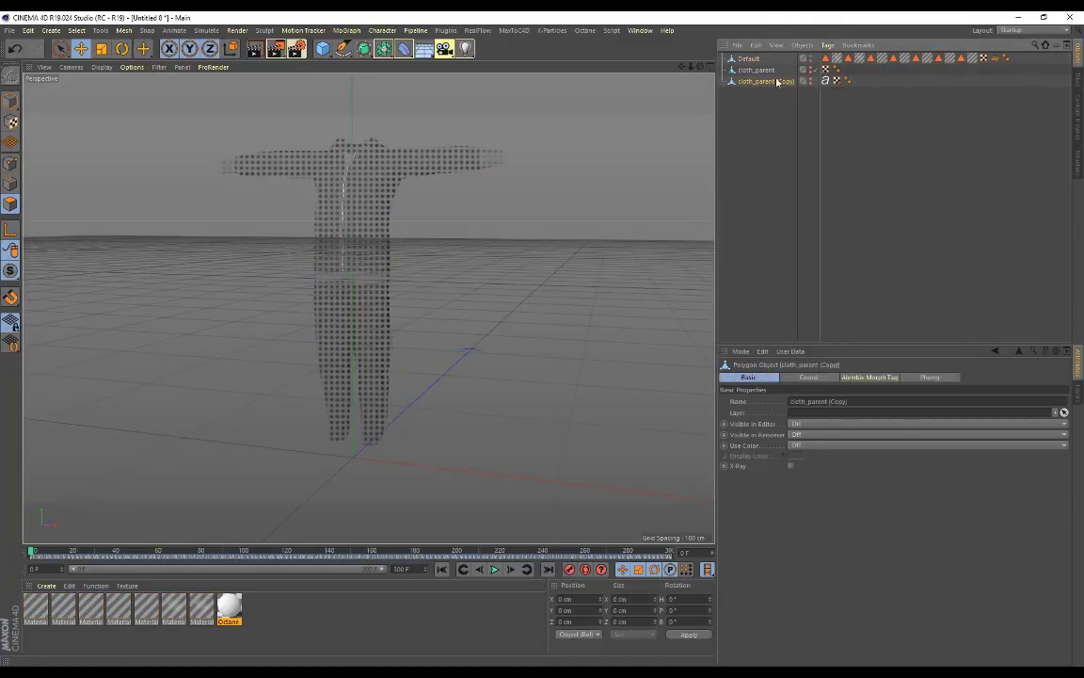
pyautogui.click(826, 58)
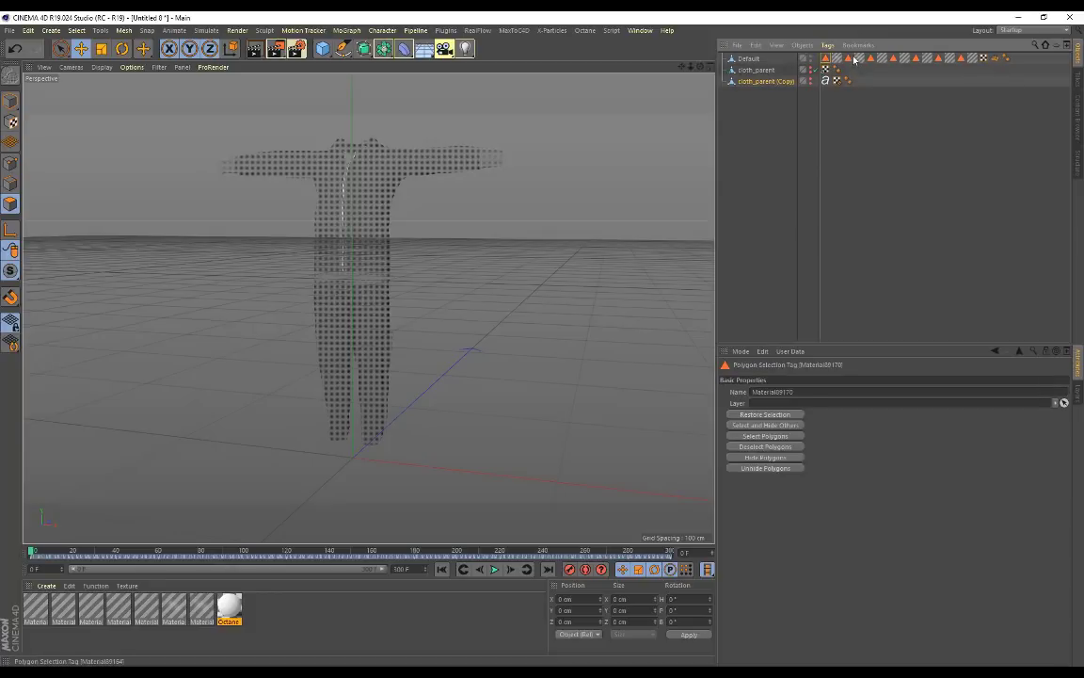
pyautogui.keyDown('shift'); pyautogui.click(848, 59); pyautogui.keyUp('shift')
pyautogui.moveTo(872, 61); pyautogui.dragTo(959, 63)
pyautogui.keyDown('shift'); pyautogui.click(961, 60); pyautogui.keyUp('shift')
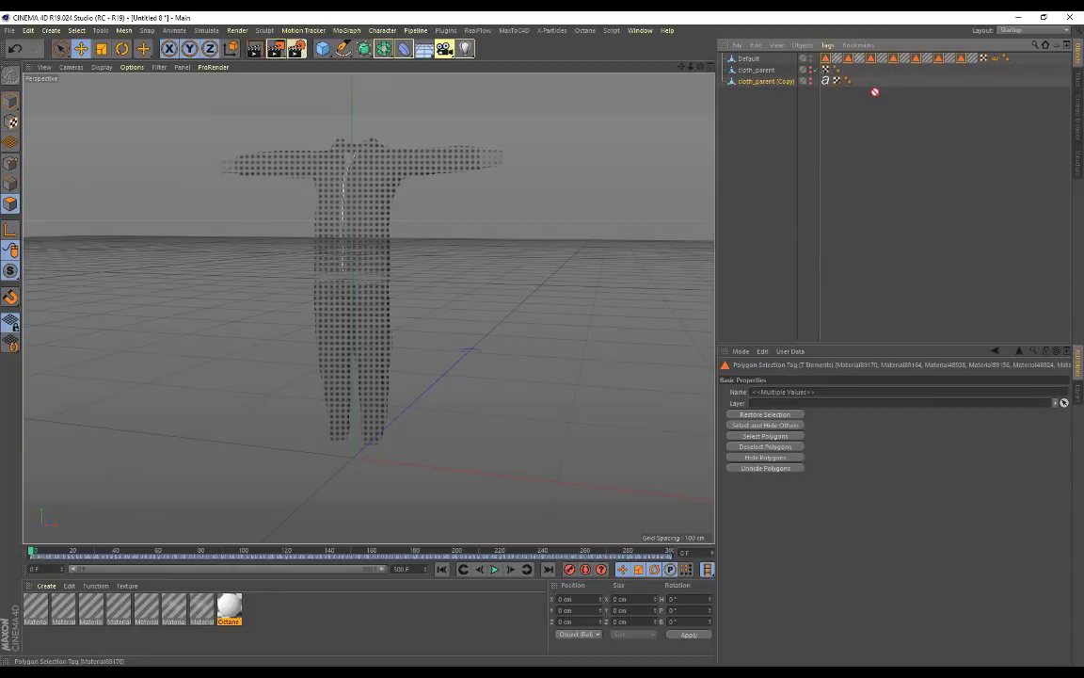
pyautogui.keyDown('ctrl'); pyautogui.moveTo(859, 85); pyautogui.dragTo(856, 90); pyautogui.keyUp('ctrl')
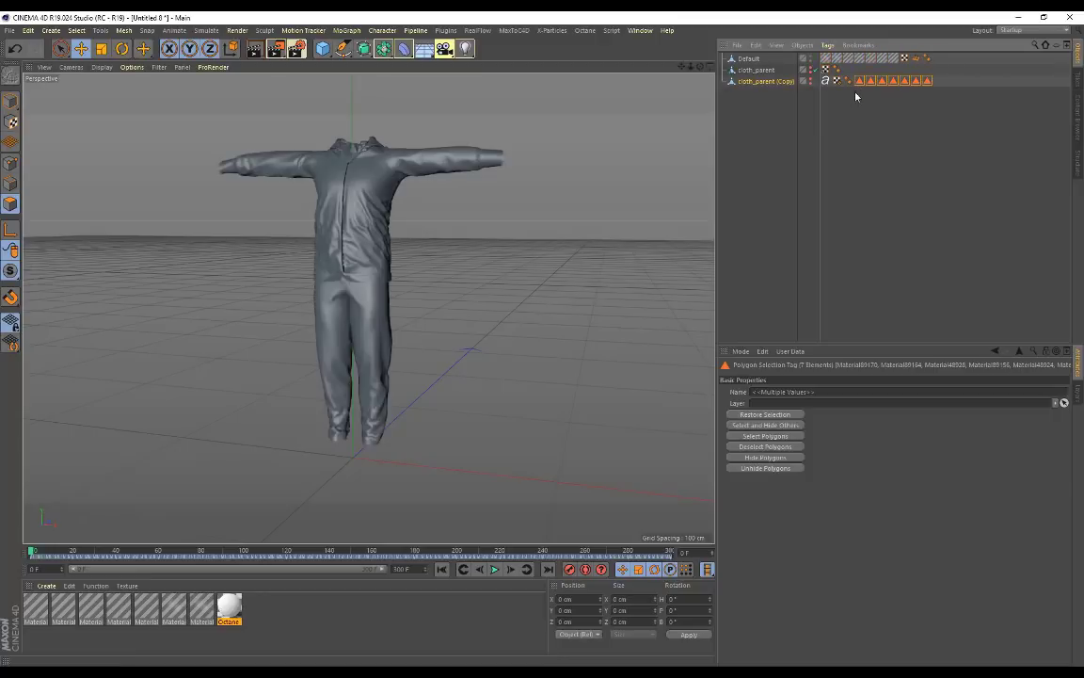
# - Hide the Default object, show cloth_parent (Copy), and recall its second and third polygon selections
pyautogui.click(755, 81)
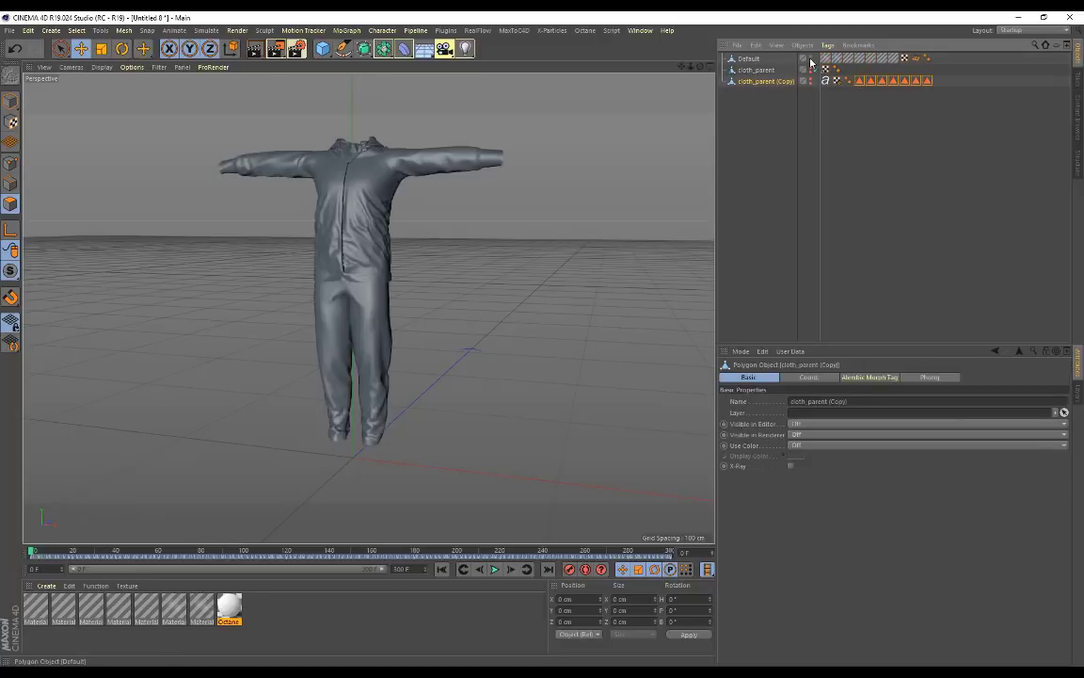
pyautogui.click(812, 59)
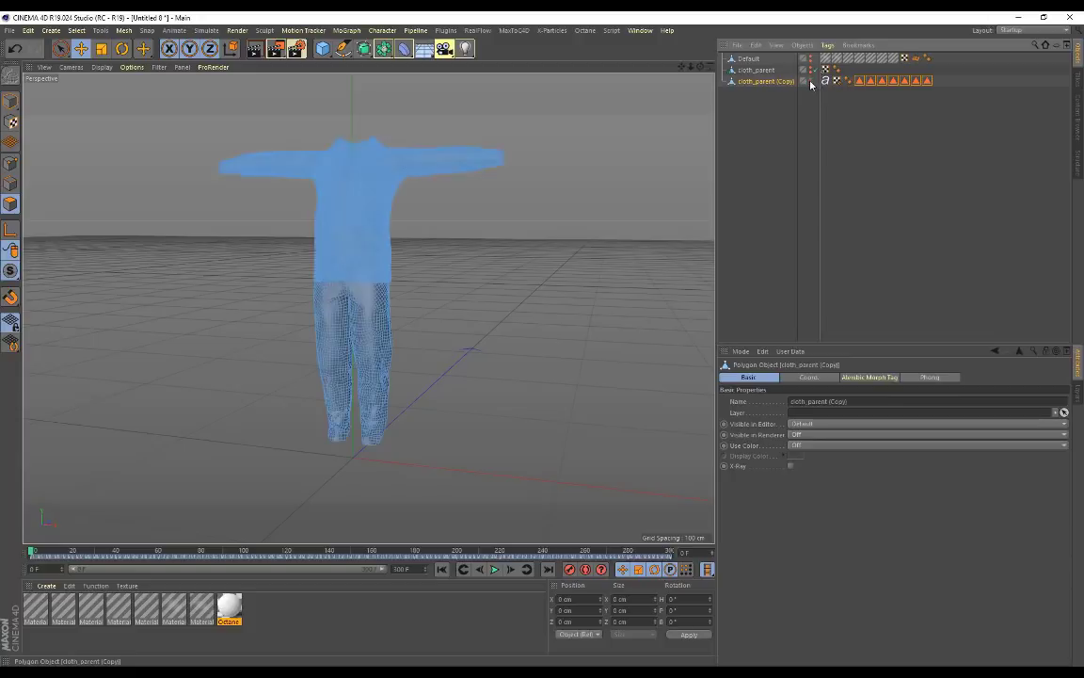
pyautogui.click(870, 80)
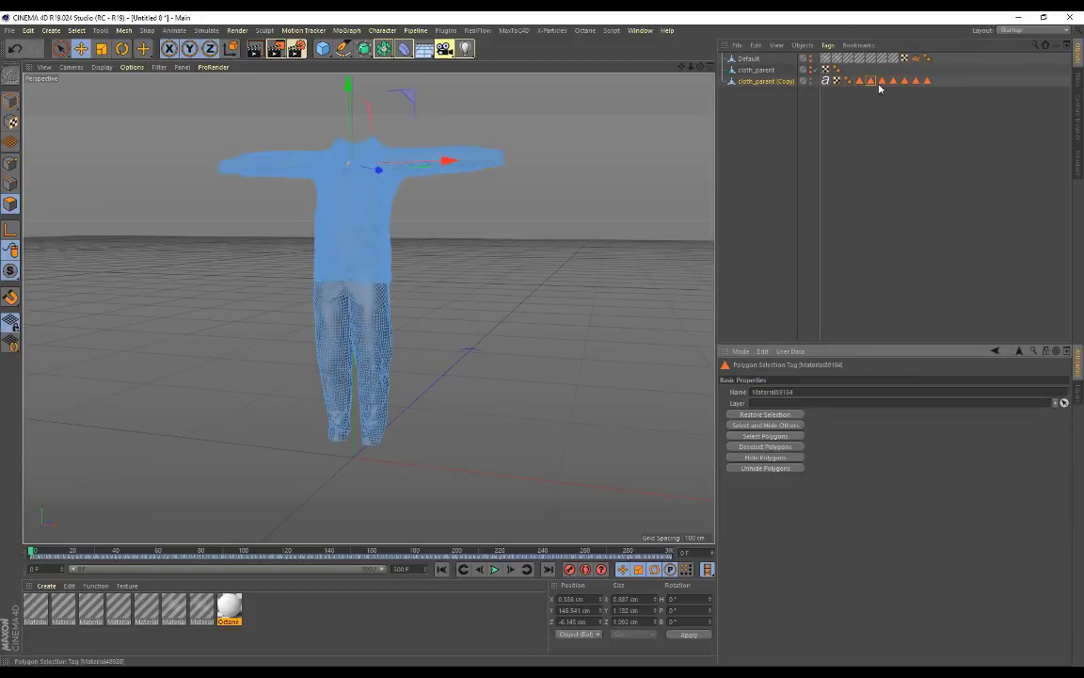
pyautogui.doubleClick(882, 81)
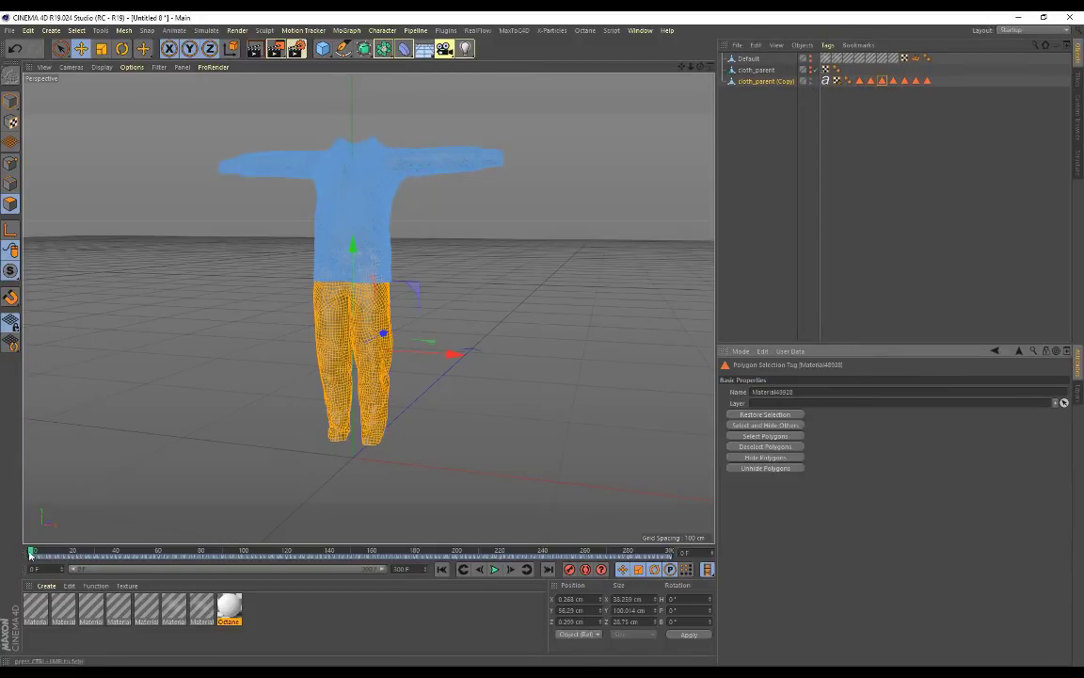
# - Scrub the animation to frame 239 and check further polygon selections on the moving cloth_parent (Copy)
pyautogui.moveTo(31, 550); pyautogui.dragTo(305, 498)
pyautogui.click(904, 81)
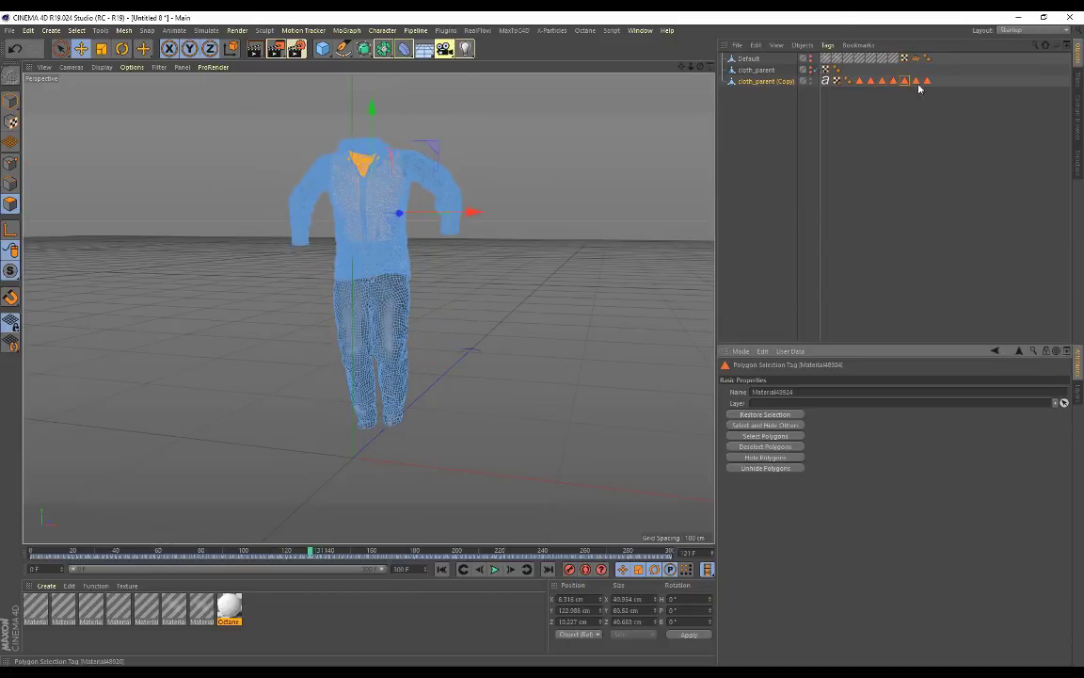
pyautogui.click(927, 81)
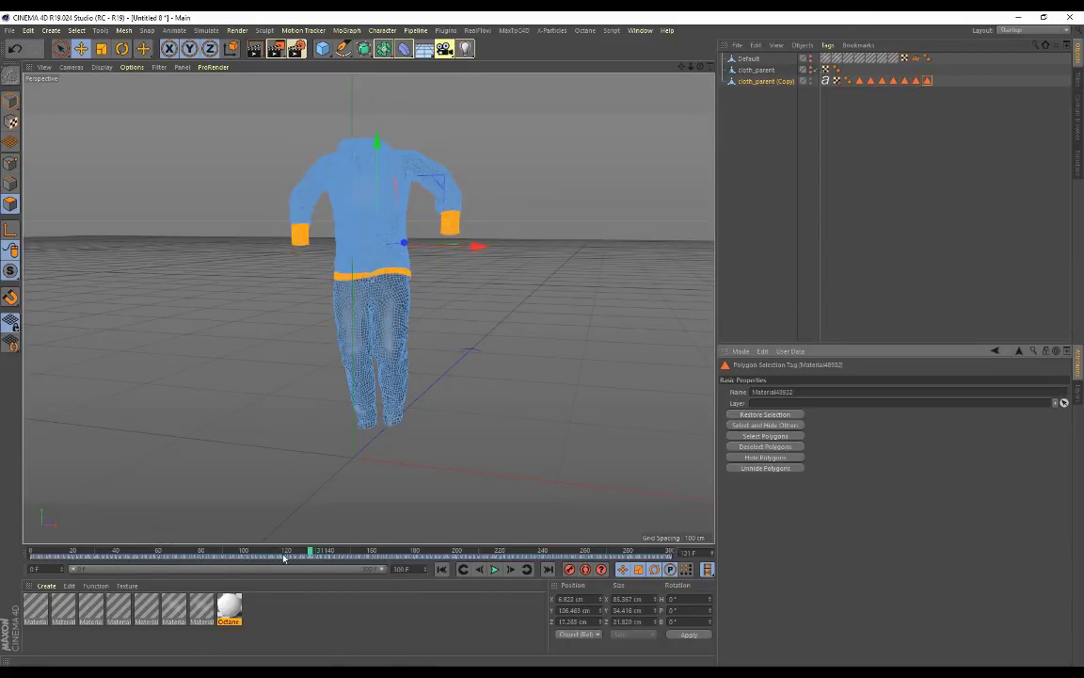
pyautogui.moveTo(310, 553); pyautogui.dragTo(541, 553)
pyautogui.click(475, 383)
pyautogui.scroll(5, 431, 329)
pyautogui.scroll(-3, 431, 331)
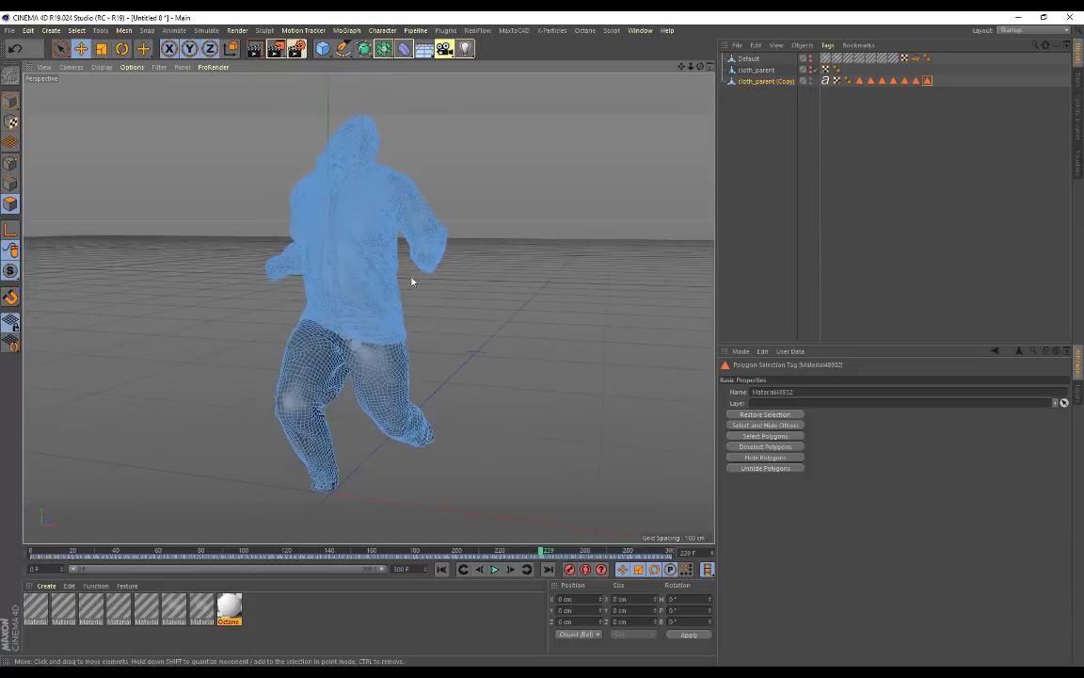
pyautogui.keyDown('alt'); pyautogui.moveTo(423, 283); pyautogui.dragTo(513, 226); pyautogui.keyUp('alt')
# - Delete the UVW tag from cloth_parent (Copy), and swap the display from the copy to the Default object
pyautogui.click(838, 80)
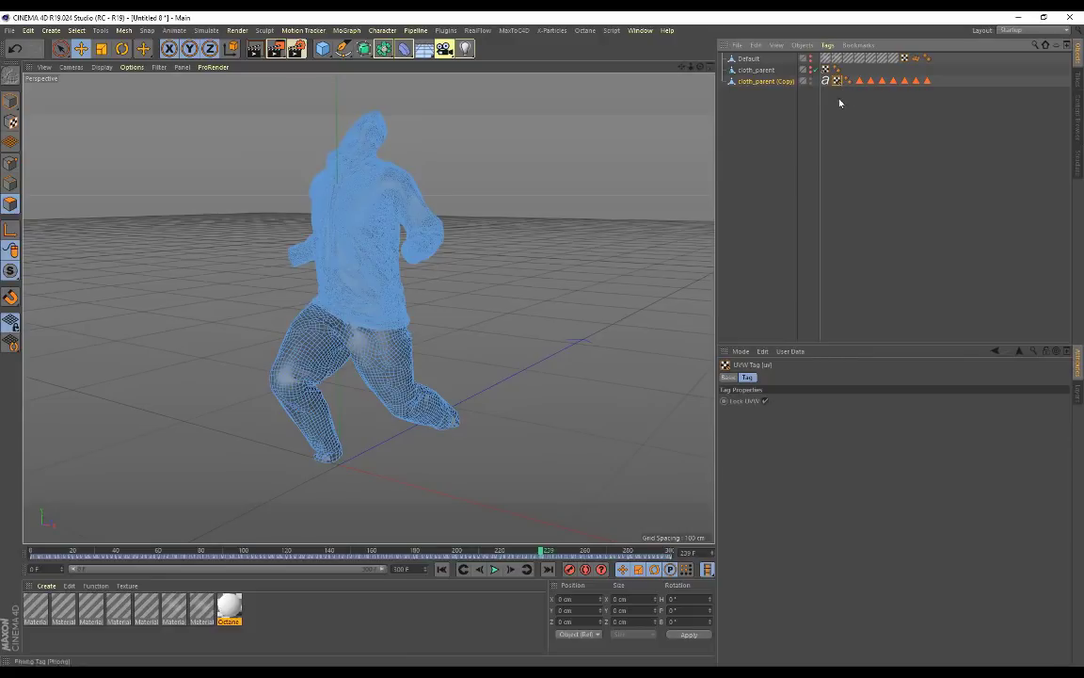
pyautogui.click(749, 59)
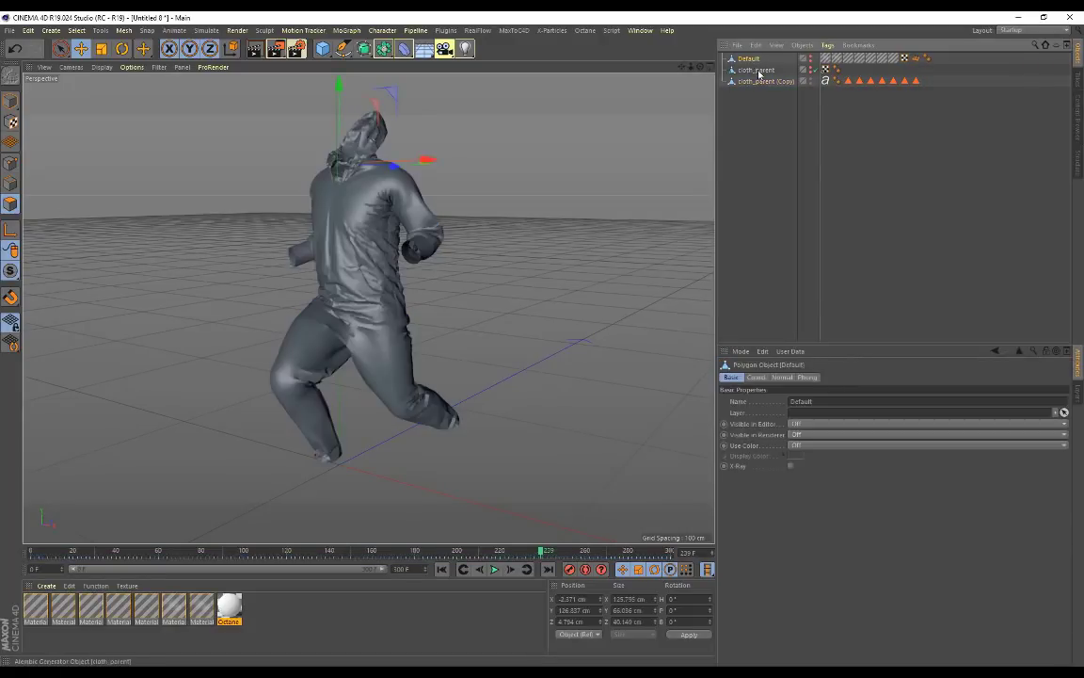
pyautogui.doubleClick(812, 79)
pyautogui.click(813, 86)
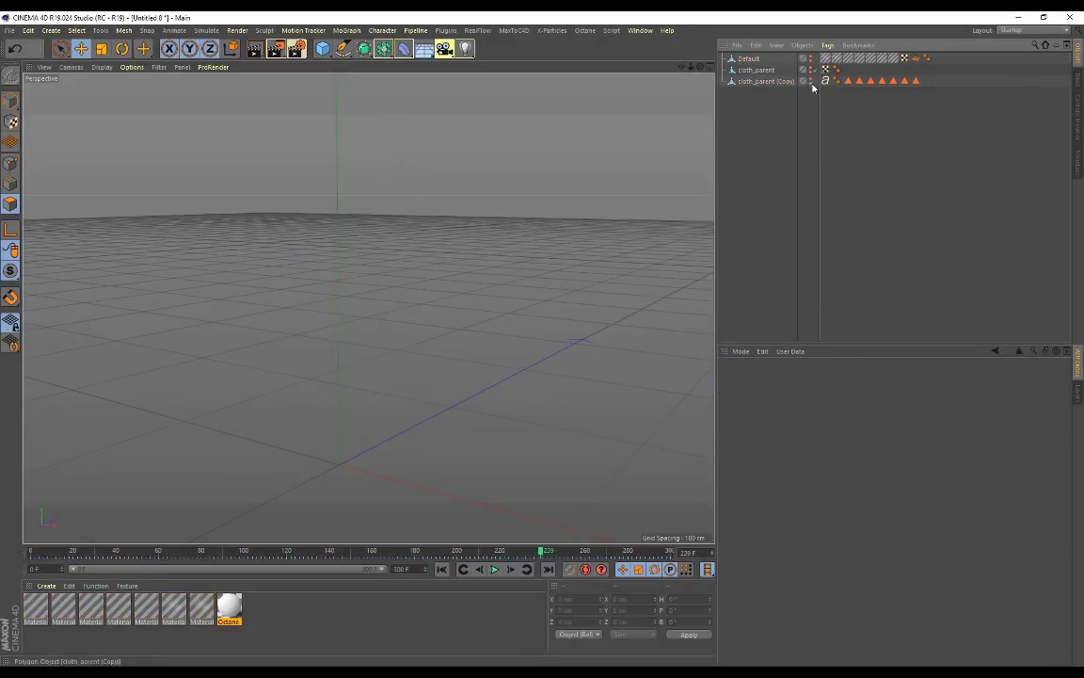
pyautogui.click(811, 67)
# - Examine the imported Default garment up close and from several sides
pyautogui.keyDown('alt'); pyautogui.moveTo(470, 202); pyautogui.dragTo(525, 213); pyautogui.keyUp('alt')
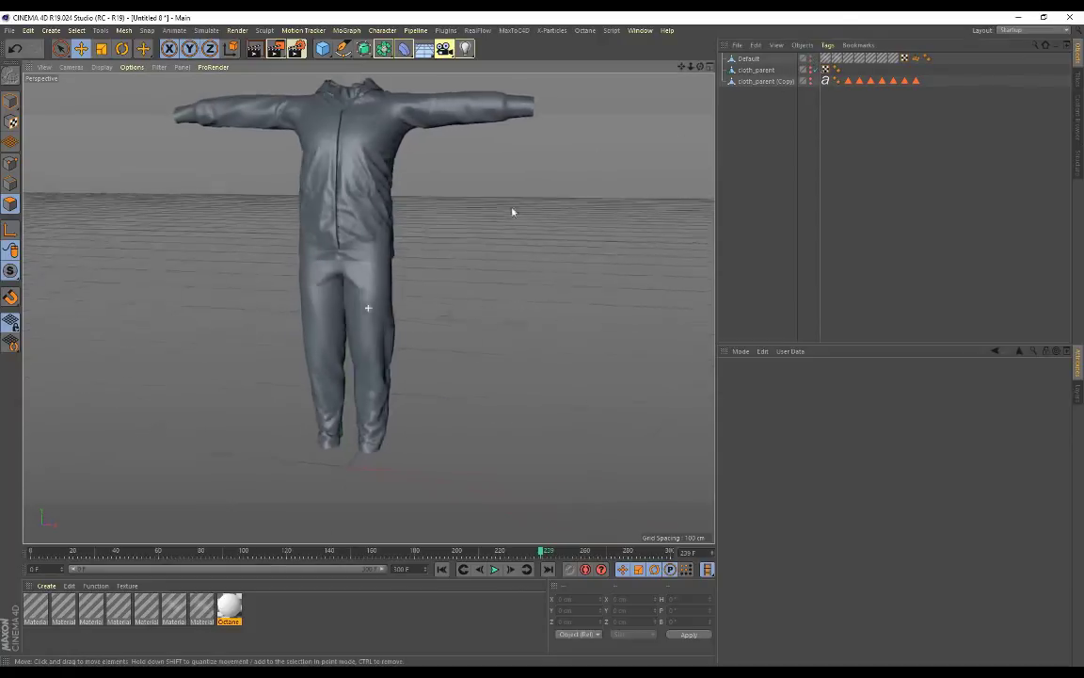
pyautogui.keyDown('alt'); pyautogui.moveTo(525, 213); pyautogui.dragTo(530, 242, button='middle'); pyautogui.keyUp('alt')
pyautogui.keyDown('alt'); pyautogui.moveTo(530, 242); pyautogui.dragTo(515, 221, button='right'); pyautogui.keyUp('alt')
pyautogui.keyDown('alt'); pyautogui.moveTo(515, 222); pyautogui.dragTo(443, 193); pyautogui.keyUp('alt')
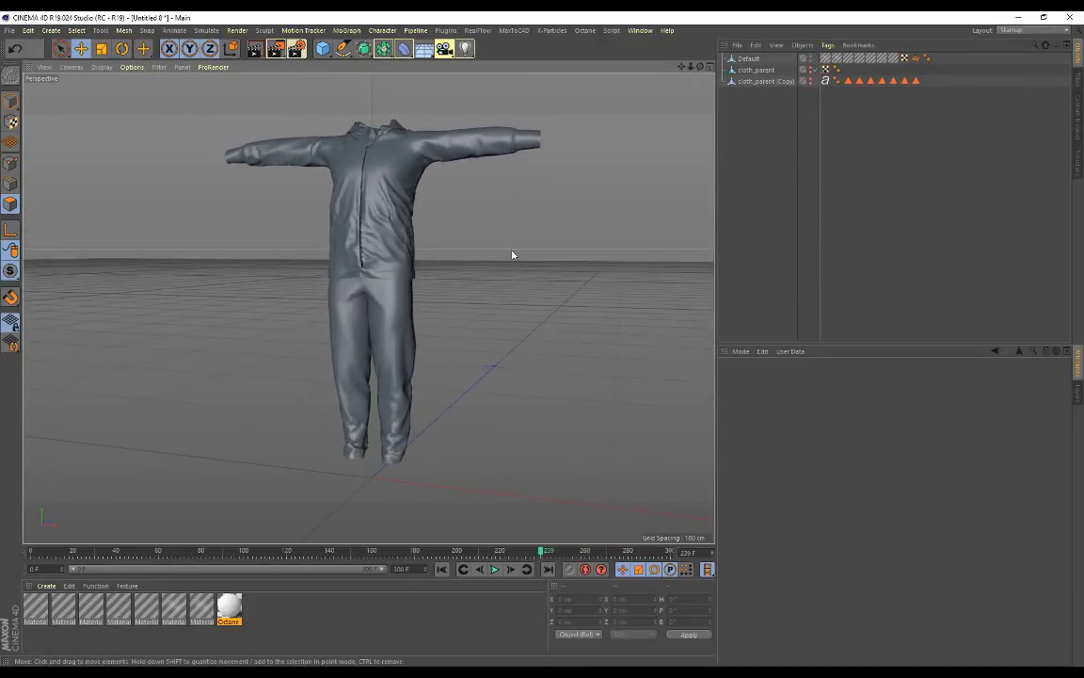
pyautogui.keyDown('alt'); pyautogui.moveTo(512, 254); pyautogui.dragTo(499, 273); pyautogui.keyUp('alt')
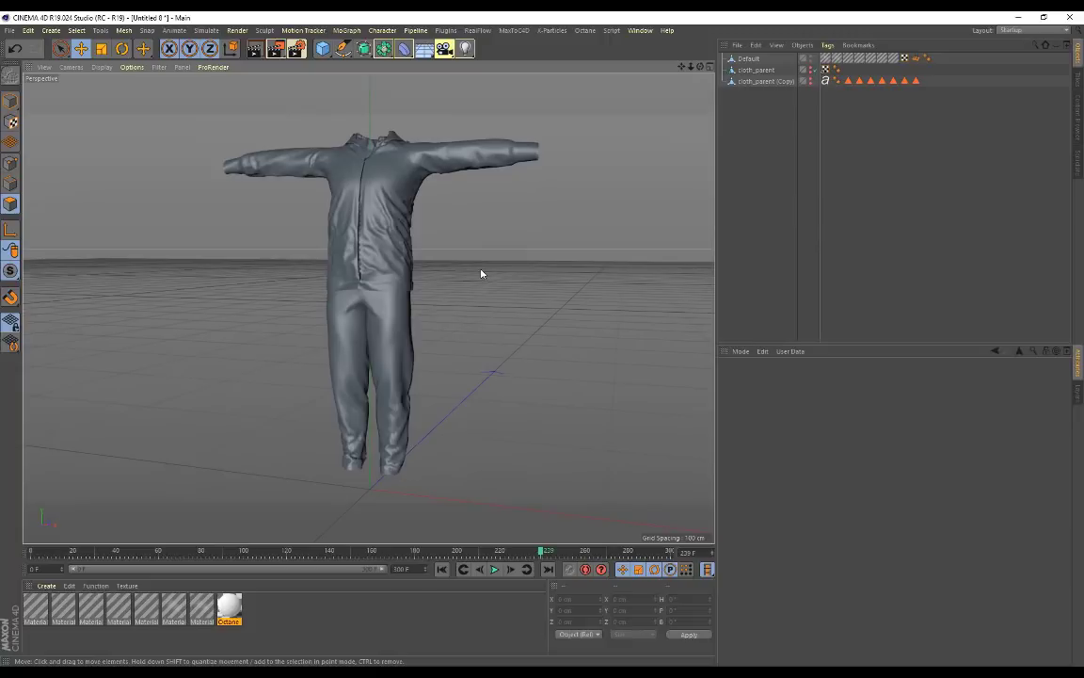
pyautogui.keyDown('alt'); pyautogui.moveTo(483, 274); pyautogui.dragTo(514, 310); pyautogui.keyUp('alt')
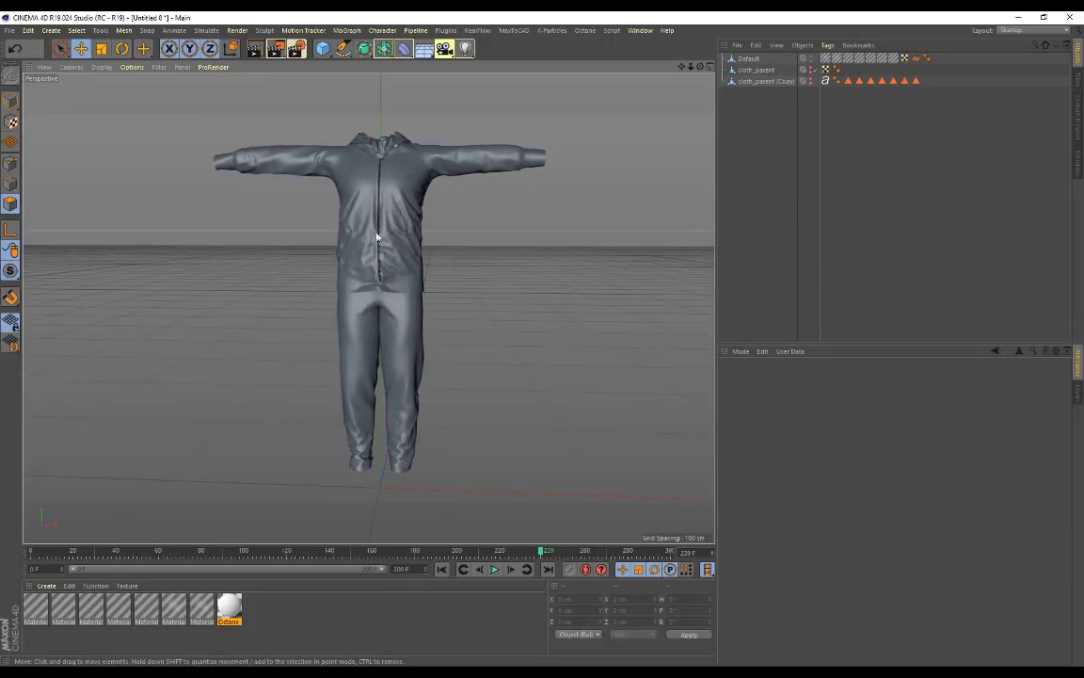
pyautogui.scroll(6, 334, 225)
pyautogui.keyDown('alt'); pyautogui.moveTo(543, 254); pyautogui.dragTo(475, 284, button='middle'); pyautogui.keyUp('alt')
pyautogui.scroll(-1, 506, 287)
pyautogui.scroll(-1, 494, 264)
pyautogui.keyDown('alt'); pyautogui.moveTo(337, 276); pyautogui.dragTo(379, 179); pyautogui.keyUp('alt')
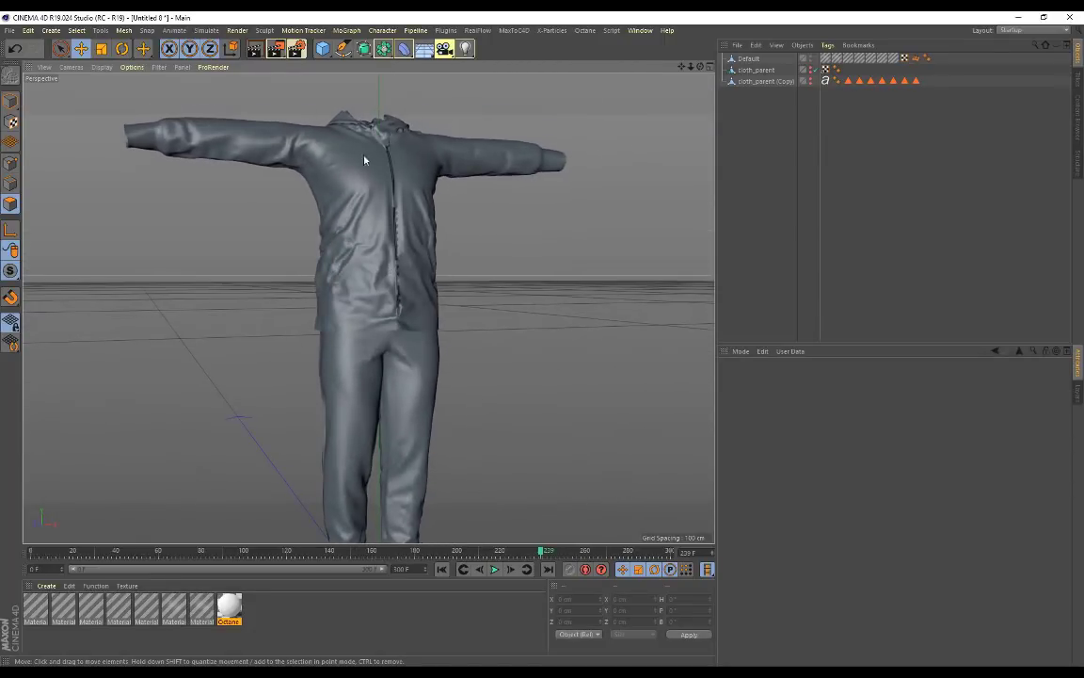
pyautogui.keyDown('alt'); pyautogui.moveTo(513, 264); pyautogui.dragTo(420, 235); pyautogui.keyUp('alt')
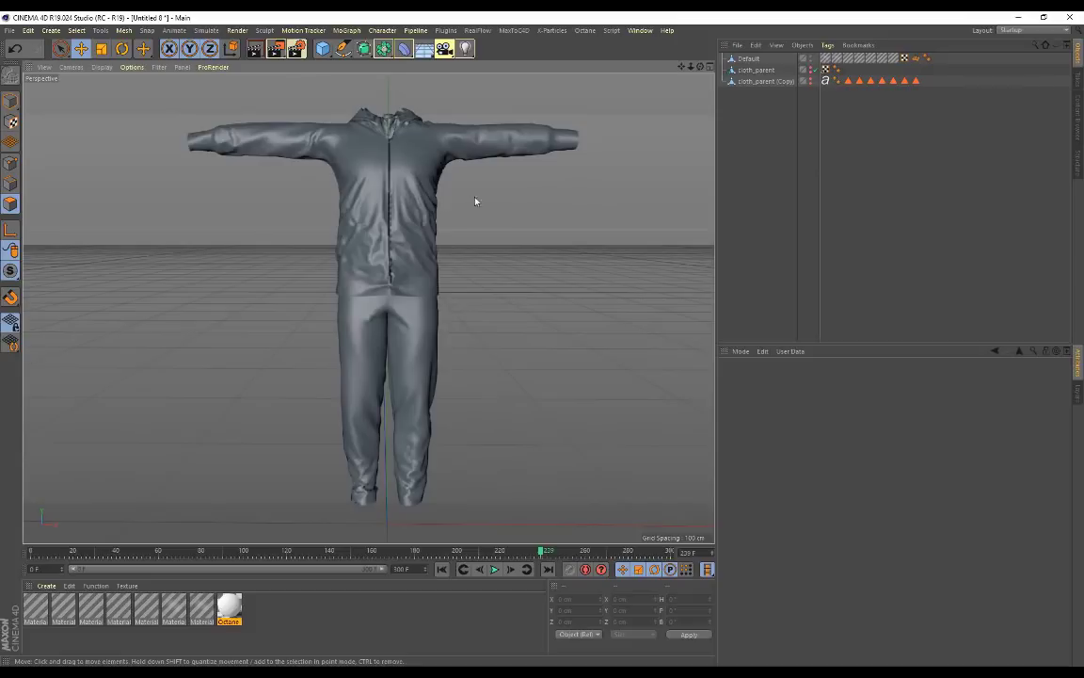
pyautogui.keyDown('alt'); pyautogui.moveTo(513, 211); pyautogui.dragTo(415, 139); pyautogui.keyUp('alt')
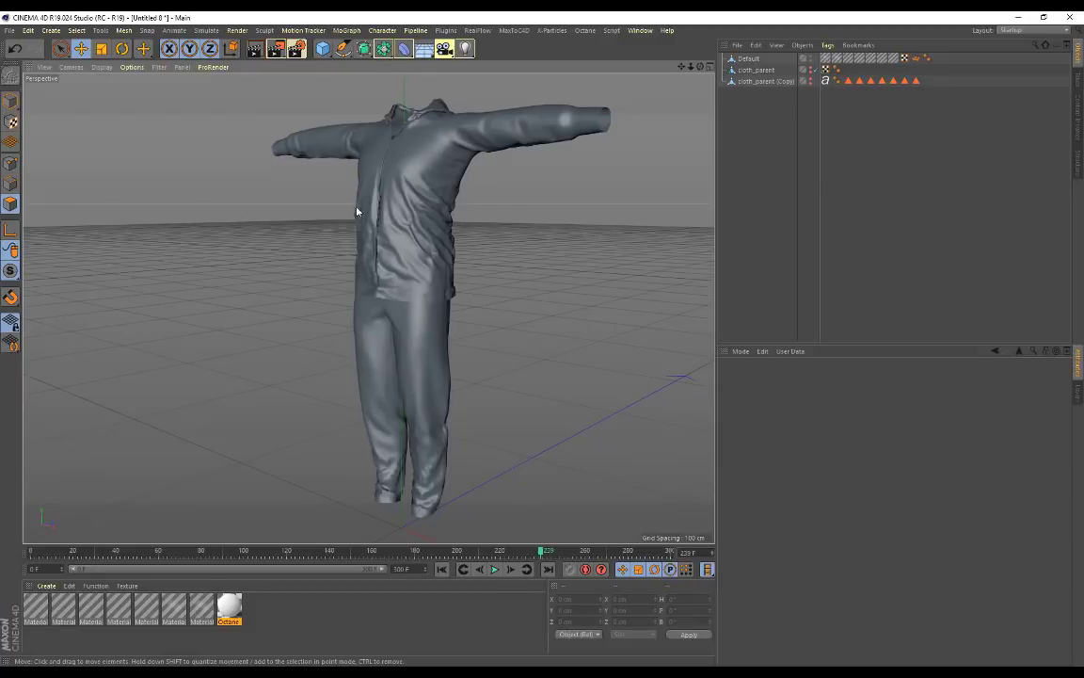
pyautogui.keyDown('alt'); pyautogui.moveTo(347, 208); pyautogui.dragTo(331, 138); pyautogui.keyUp('alt')
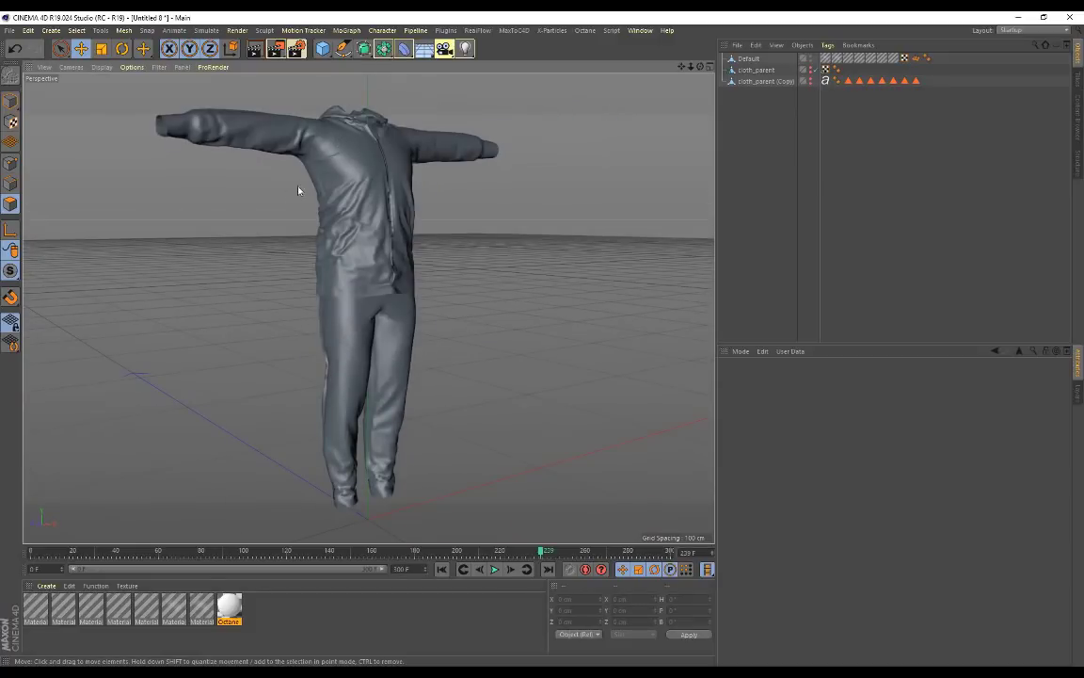
pyautogui.keyDown('alt'); pyautogui.moveTo(320, 179); pyautogui.dragTo(473, 204); pyautogui.keyUp('alt')
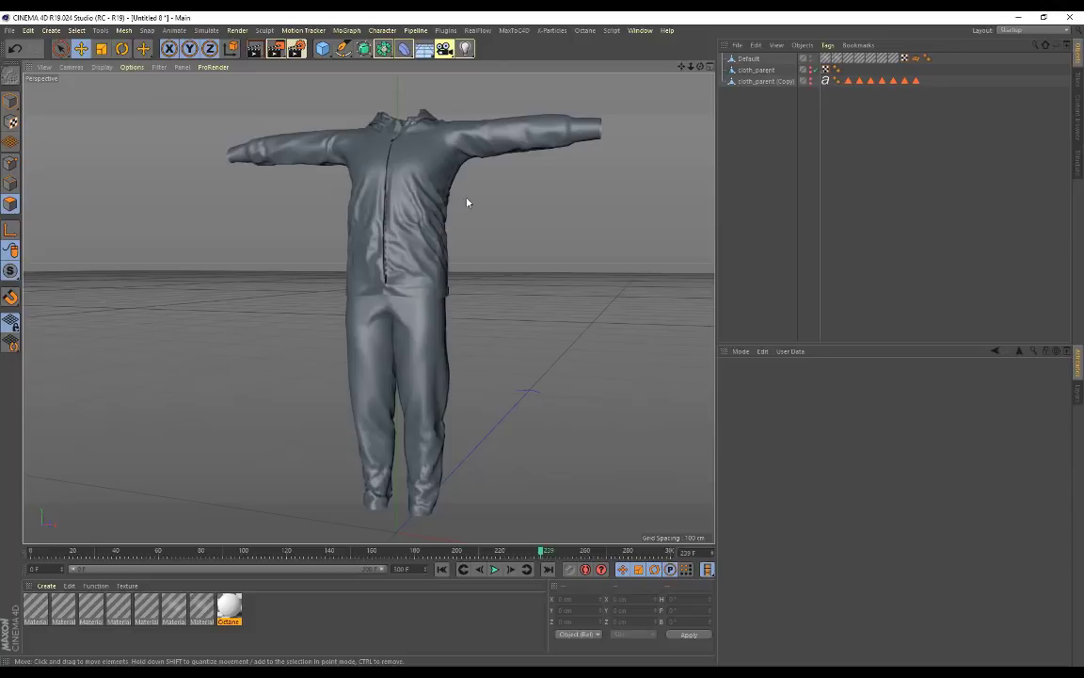
pyautogui.keyDown('alt'); pyautogui.moveTo(342, 199); pyautogui.dragTo(264, 224); pyautogui.keyUp('alt')
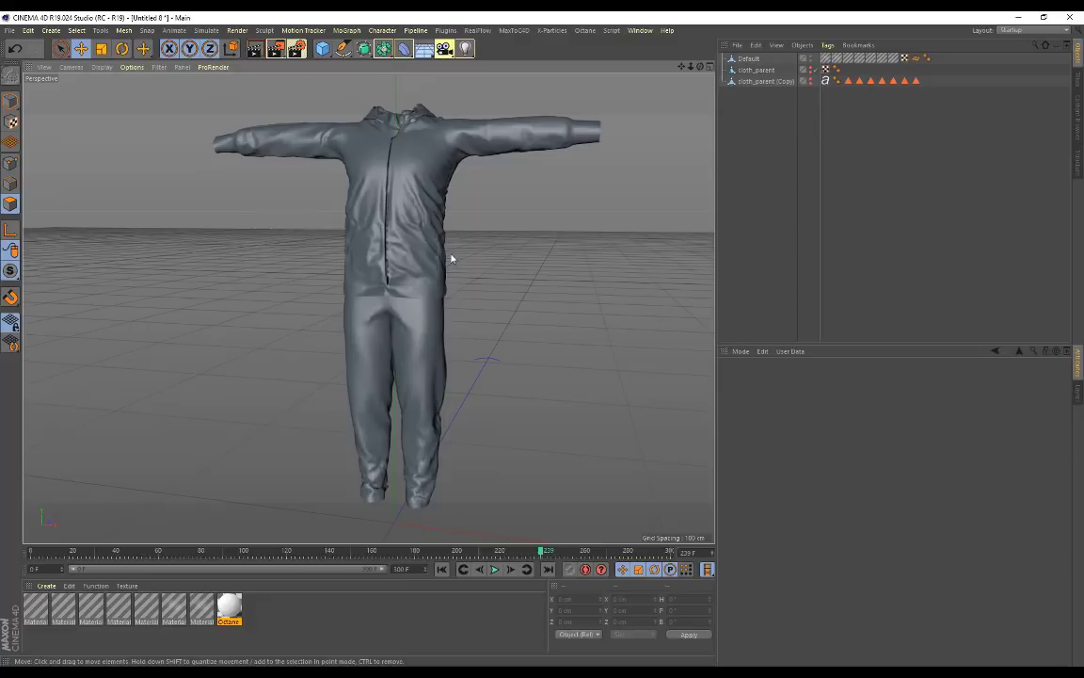
# - Select cloth_parent (Copy), return the animation to frame 0, and make the copy visible in the editor
pyautogui.click(762, 81)
pyautogui.keyDown('alt'); pyautogui.moveTo(580, 192); pyautogui.dragTo(527, 205); pyautogui.keyUp('alt')
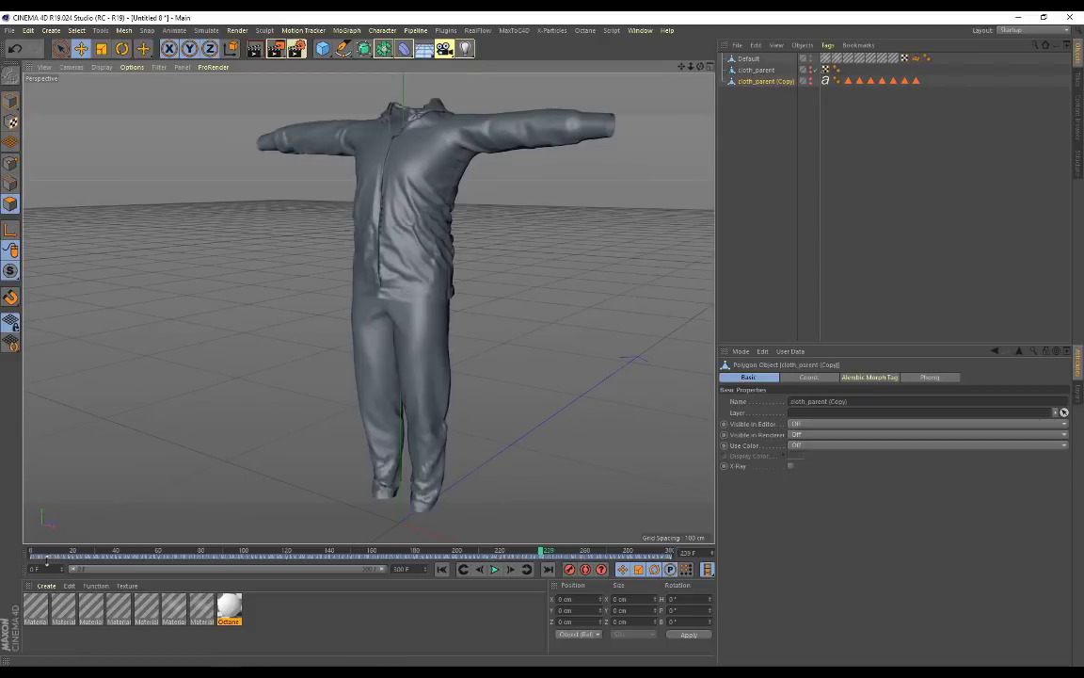
pyautogui.click(70, 554)
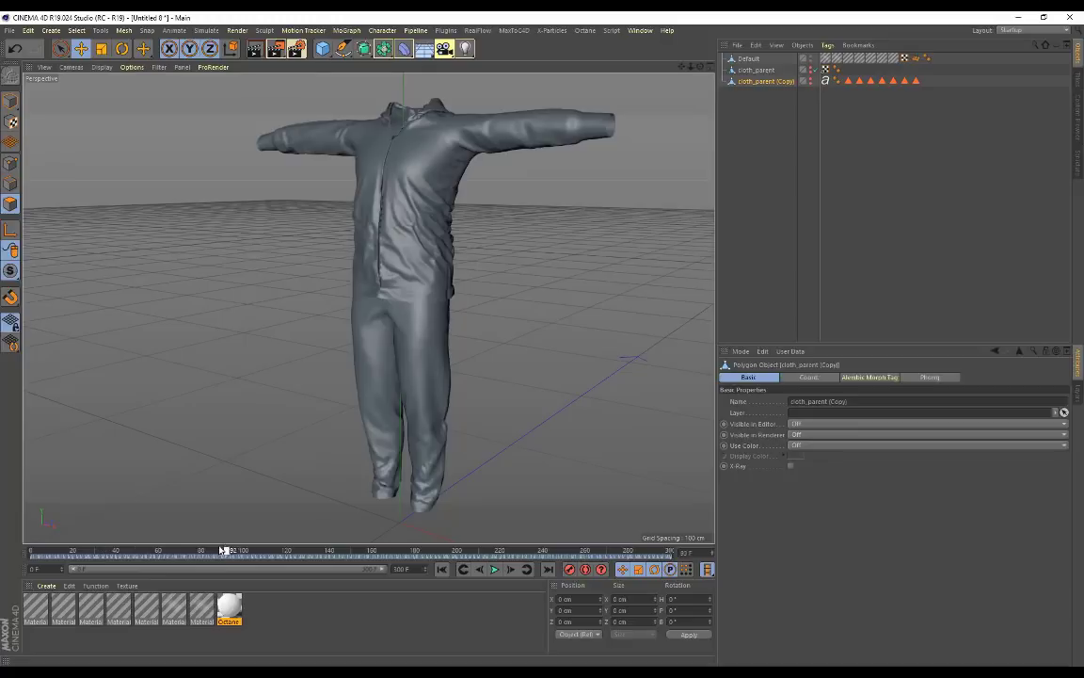
pyautogui.moveTo(197, 554); pyautogui.dragTo(31, 555)
pyautogui.click(806, 81)
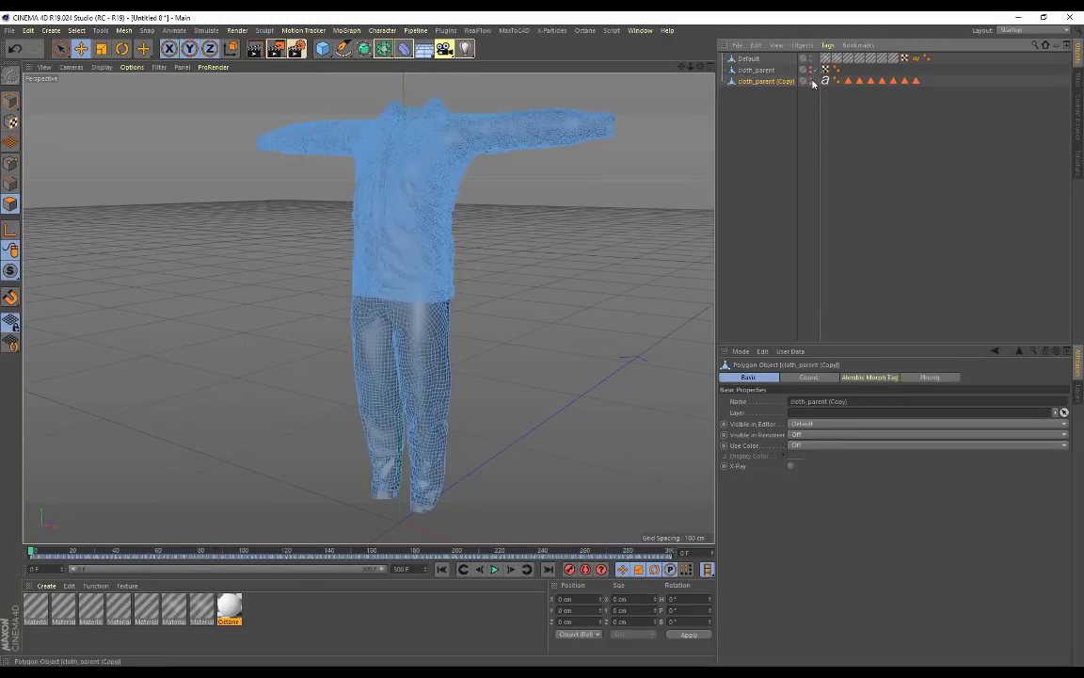
# - Make cloth_parent (Copy) visible in the renderer and scrub the animation to frame 113 to view the moving garment
pyautogui.click(810, 84)
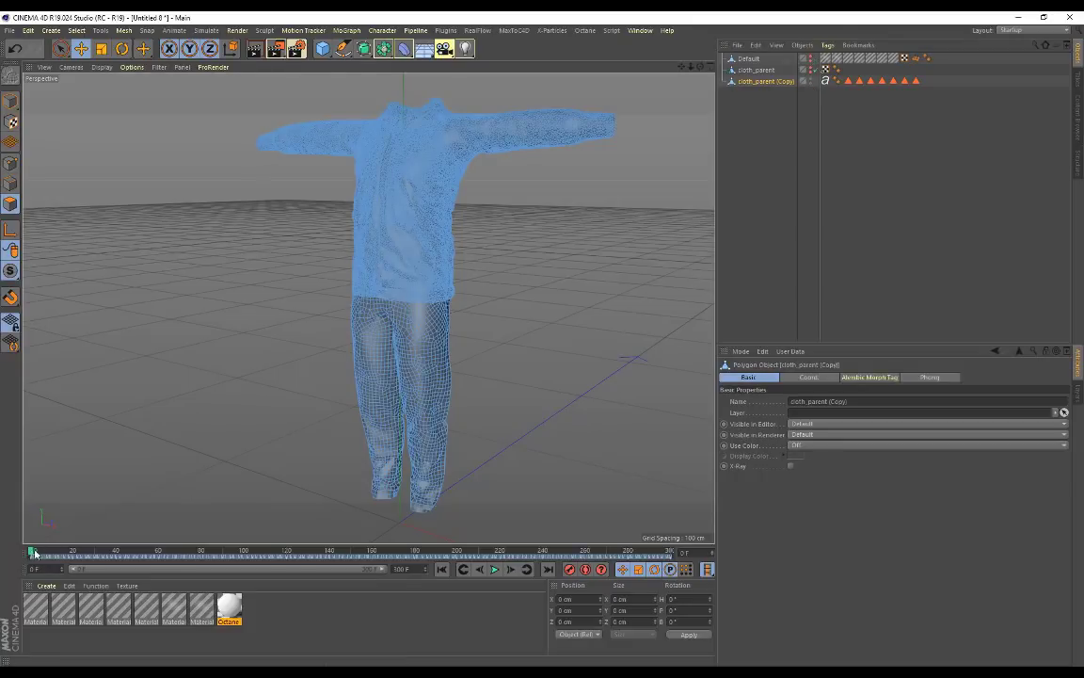
pyautogui.moveTo(44, 554); pyautogui.dragTo(274, 552)
pyautogui.click(549, 142)
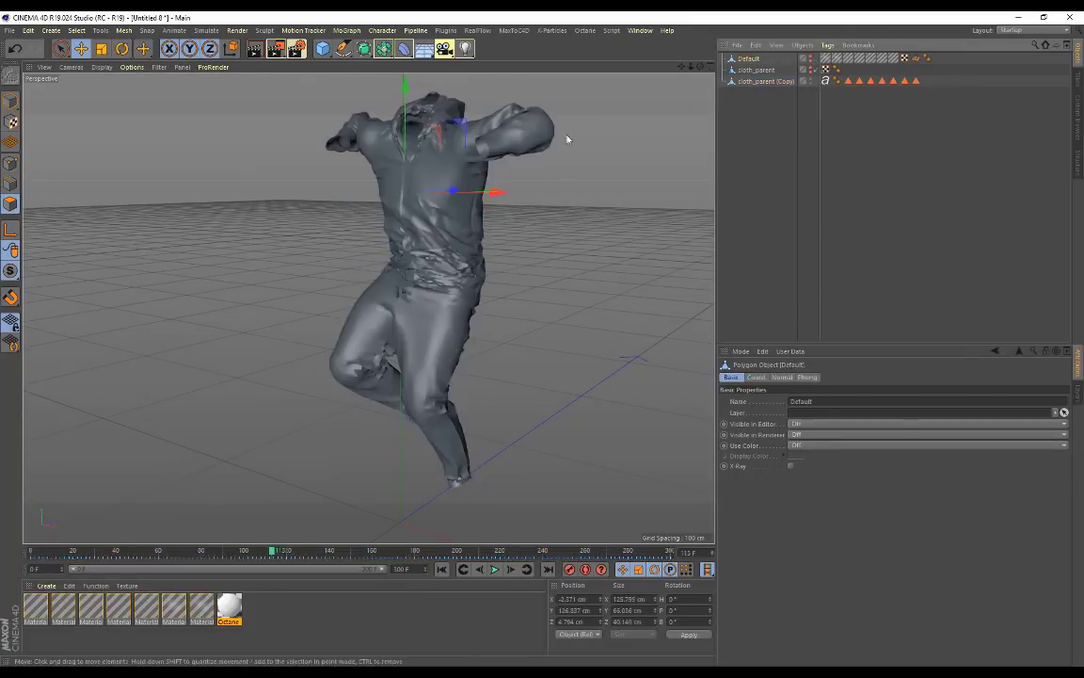
pyautogui.keyDown('alt'); pyautogui.moveTo(465, 214); pyautogui.dragTo(633, 277); pyautogui.keyUp('alt')
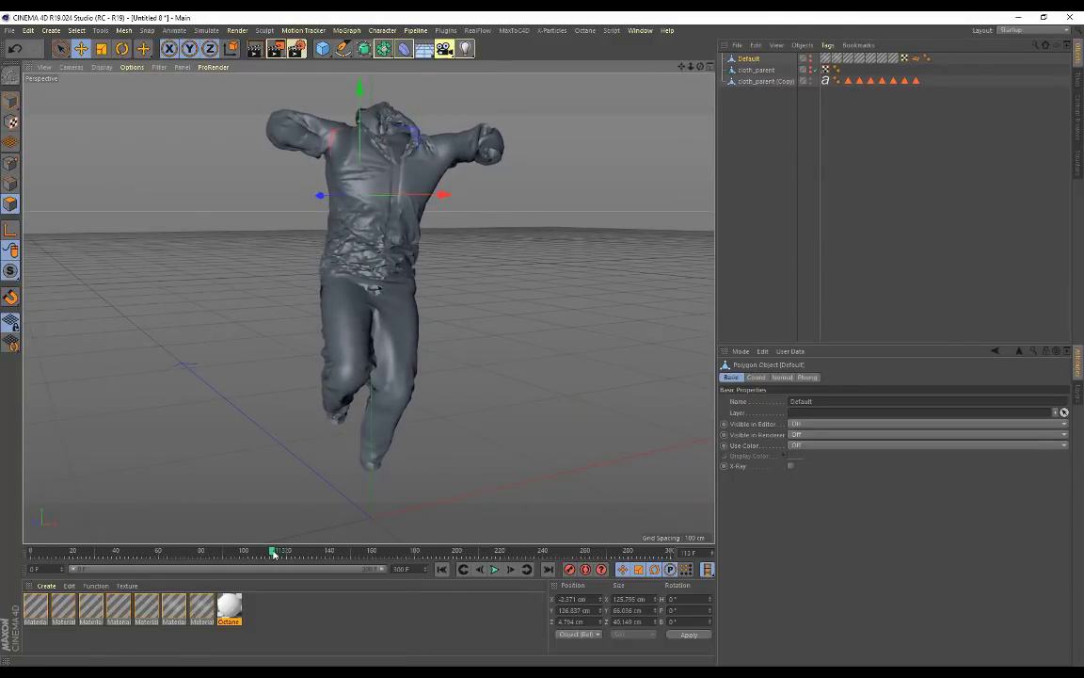
# - Move the animation to frame 85 and examine the shading of the wrinkles around the garment's waist
pyautogui.moveTo(273, 553); pyautogui.dragTo(213, 553)
pyautogui.scroll(3, 392, 275)
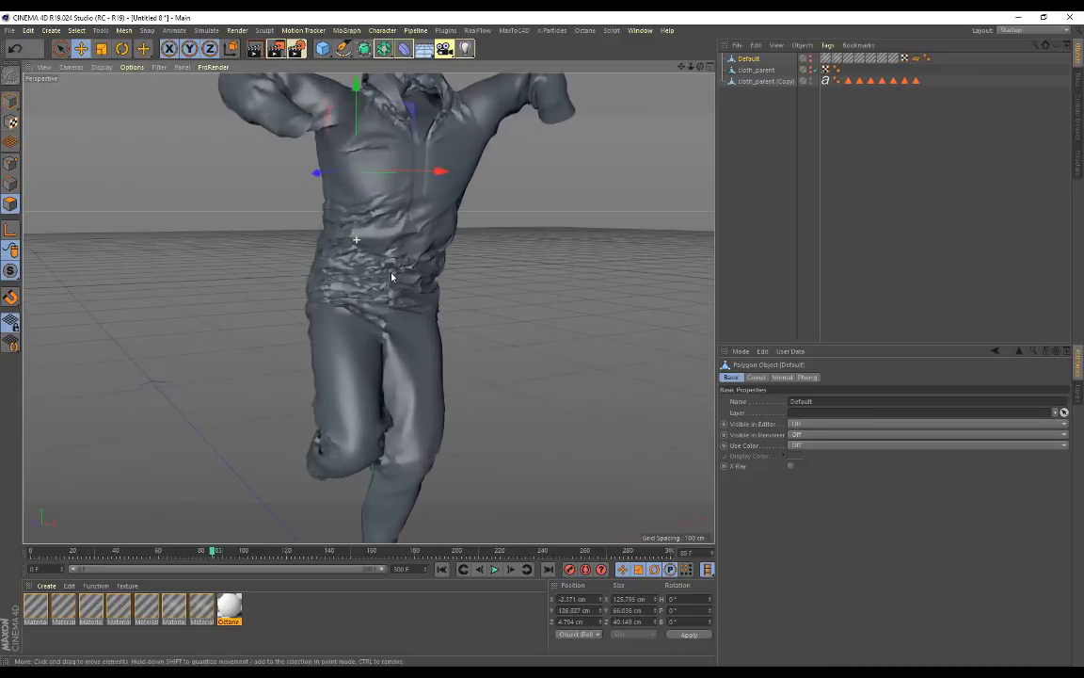
pyautogui.scroll(4, 391, 276)
pyautogui.scroll(-2, 355, 226)
pyautogui.keyDown('alt'); pyautogui.moveTo(389, 244); pyautogui.dragTo(523, 269); pyautogui.keyUp('alt')
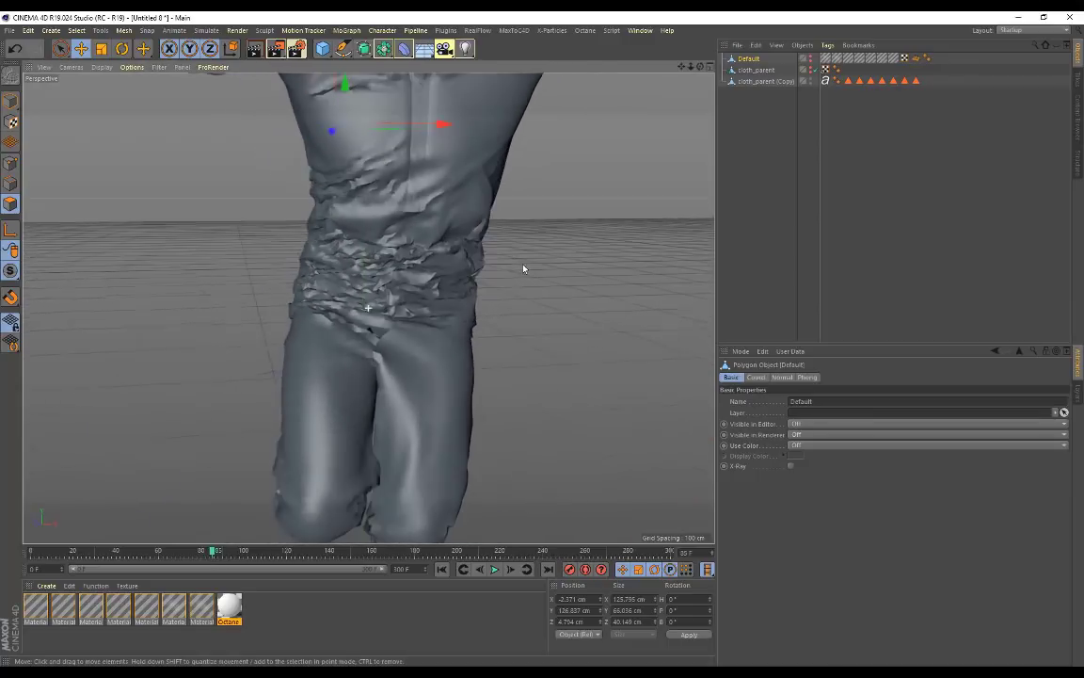
# - Set the Phong angle of cloth_parent (Copy) to 180° and check the garment's smoothed shading
pyautogui.click(764, 82)
pyautogui.click(838, 81)
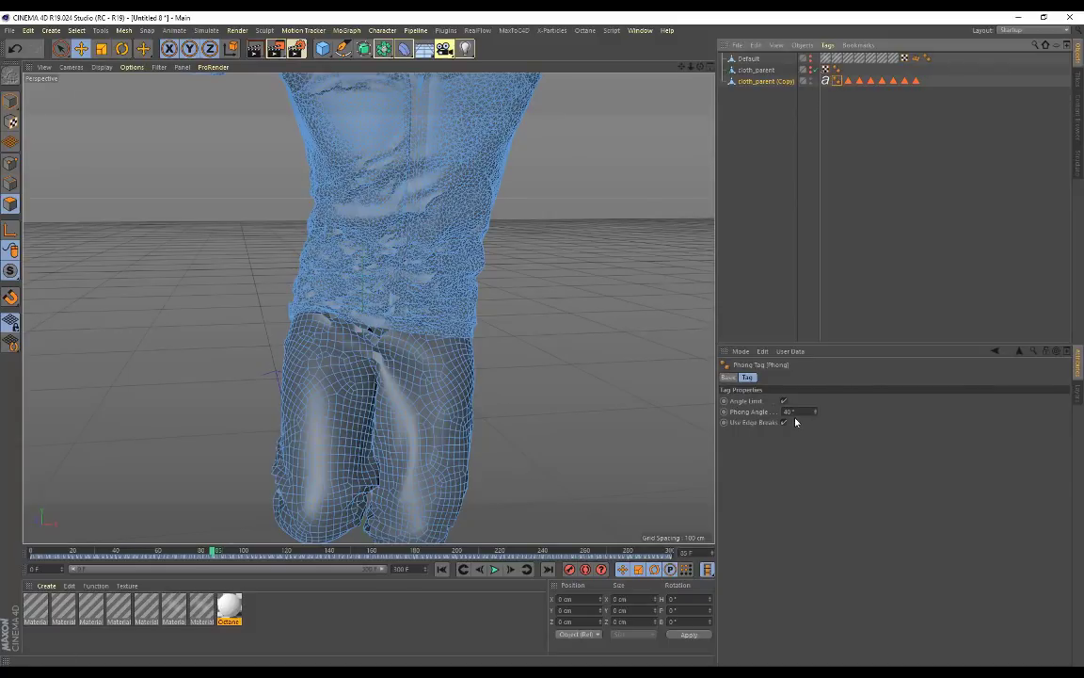
pyautogui.moveTo(793, 413); pyautogui.dragTo(779, 415)
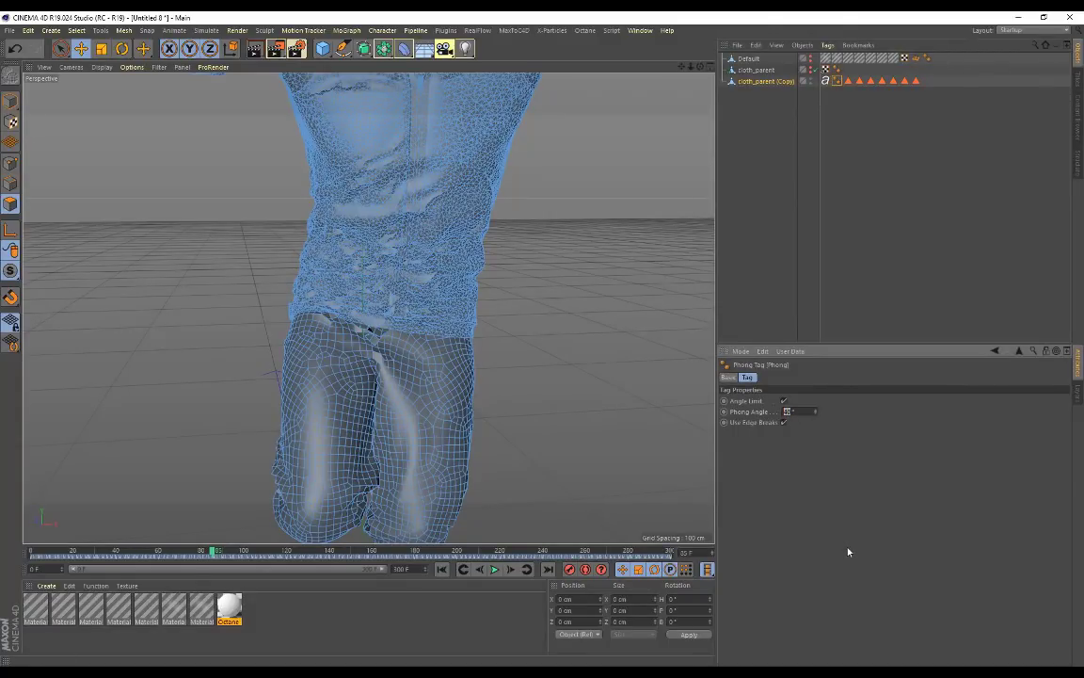
pyautogui.write('180')
pyautogui.press('Return')
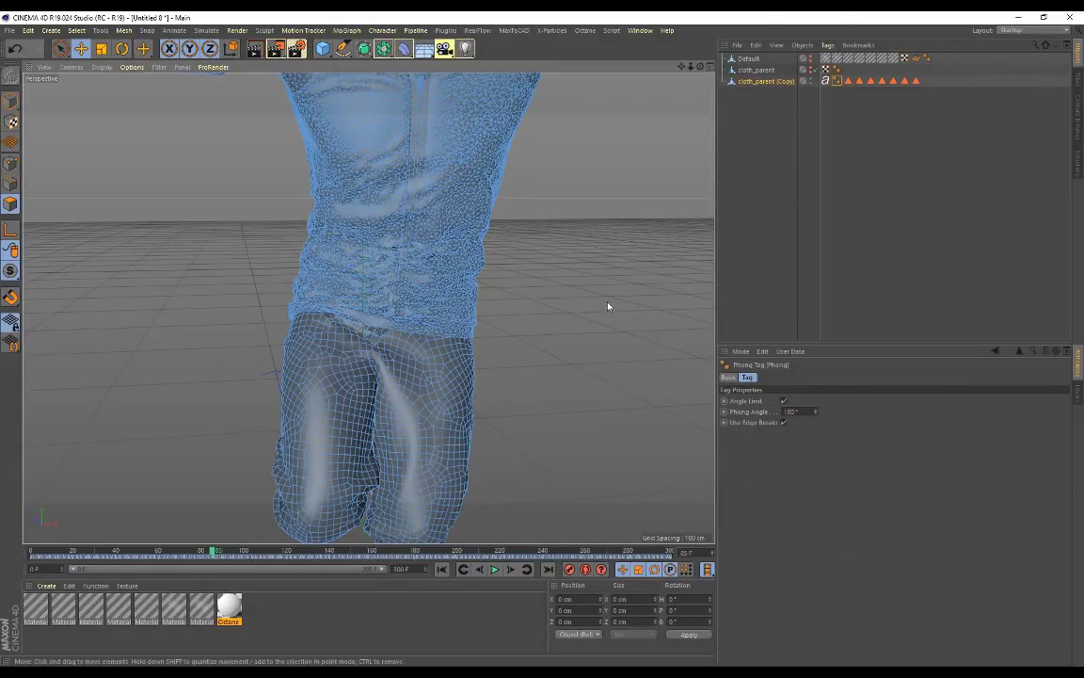
pyautogui.click(757, 94)
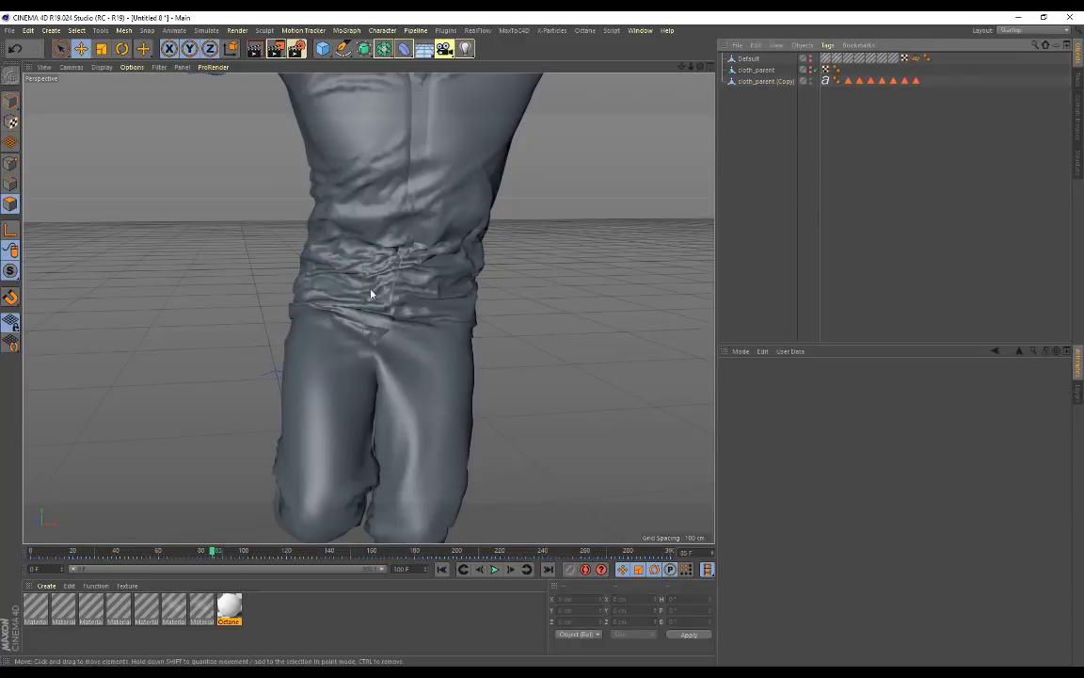
pyautogui.scroll(-3, 403, 251)
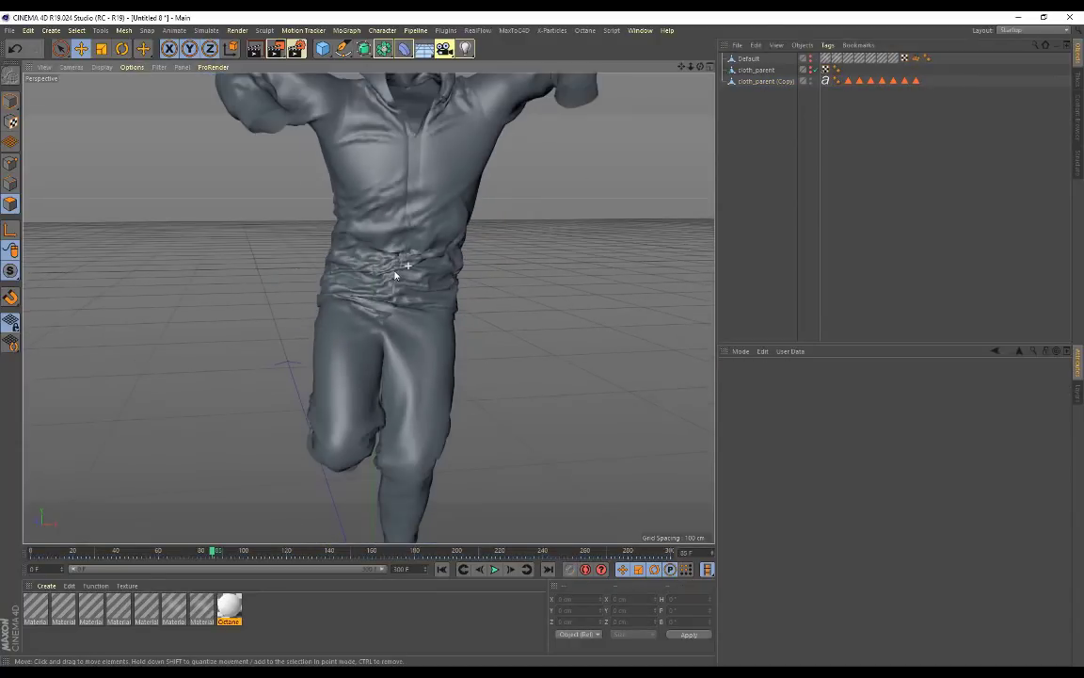
pyautogui.keyDown('alt'); pyautogui.moveTo(541, 287); pyautogui.dragTo(396, 278); pyautogui.keyUp('alt')
pyautogui.keyDown('alt'); pyautogui.moveTo(272, 269); pyautogui.dragTo(647, 208); pyautogui.keyUp('alt')
# - Select all the polygon selection tags on cloth_parent (Copy), and compare the Default object with the copy
pyautogui.click(848, 80)
pyautogui.keyDown('shift'); pyautogui.click(916, 82); pyautogui.keyUp('shift')
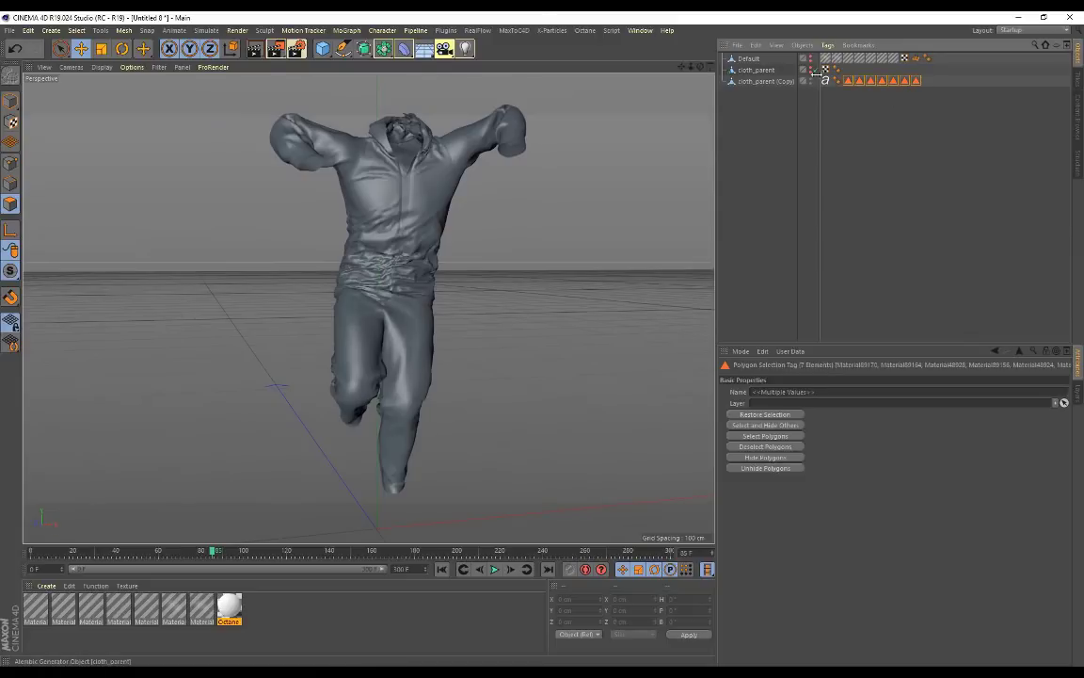
pyautogui.click(749, 59)
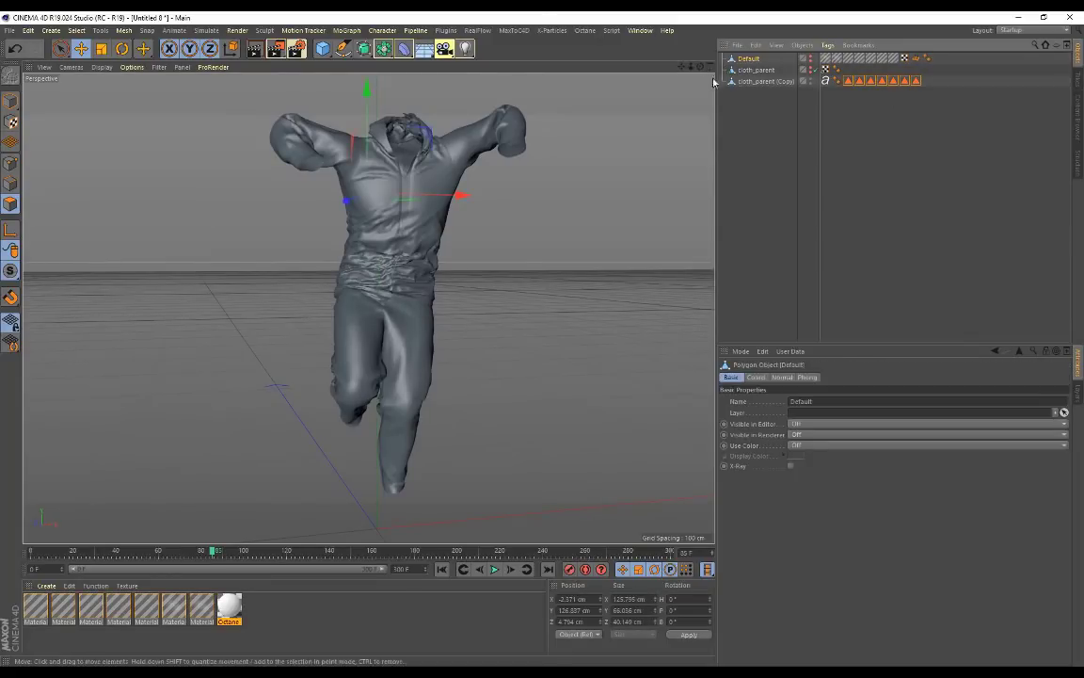
pyautogui.click(758, 81)
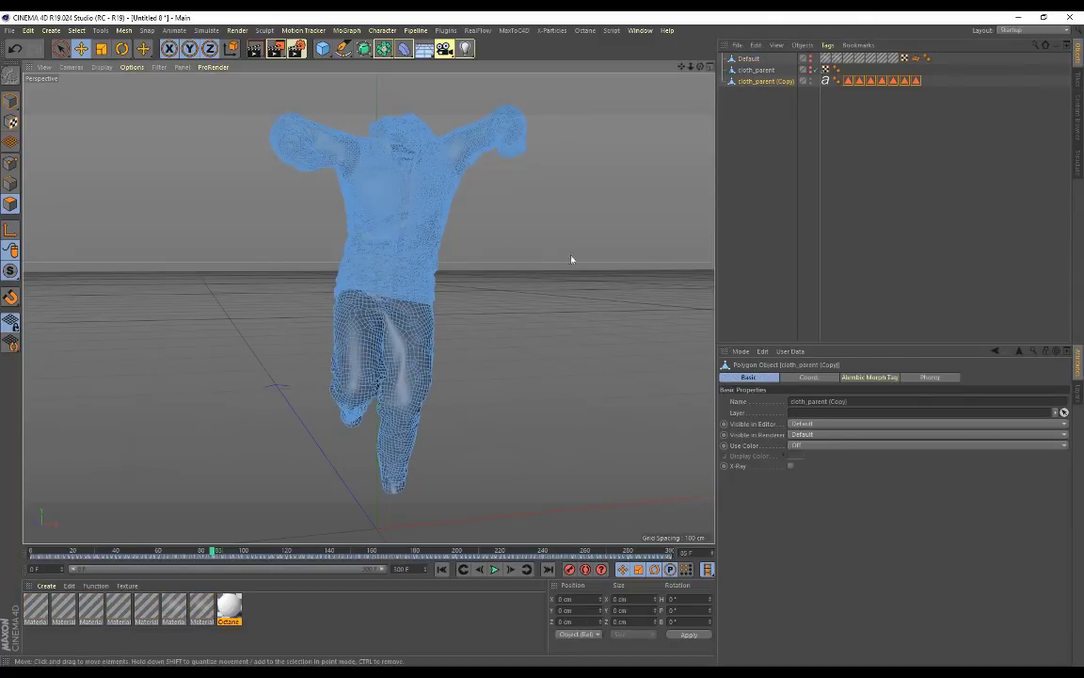
# - Scrub the animation to frame 159 and check individual polygon selection tags on the moving cloth_parent (Copy)
pyautogui.click(396, 283)
pyautogui.moveTo(212, 551); pyautogui.dragTo(370, 554)
pyautogui.click(882, 81)
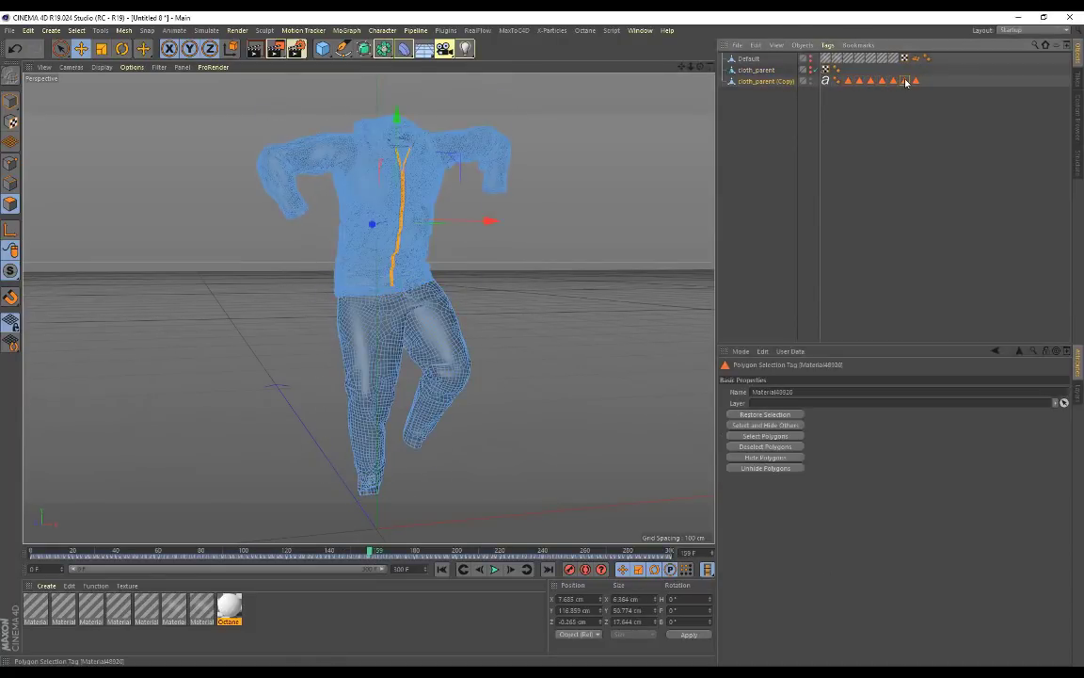
pyautogui.click(905, 81)
pyautogui.click(915, 81)
pyautogui.moveTo(369, 553); pyautogui.dragTo(59, 552)
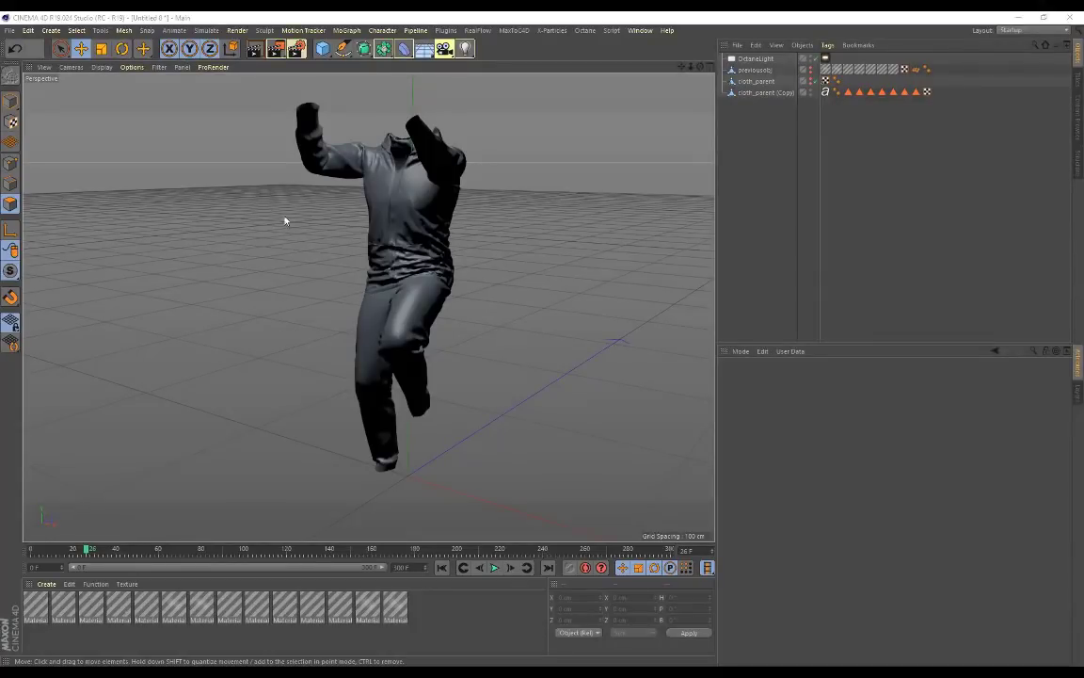
pyautogui.moveTo(275, 216)
pyautogui.keyDown('alt'); pyautogui.mouseDown()
pyautogui.moveTo(409, 206)
pyautogui.moveTo(282, 198)
pyautogui.mouseUp(); pyautogui.keyUp('alt')
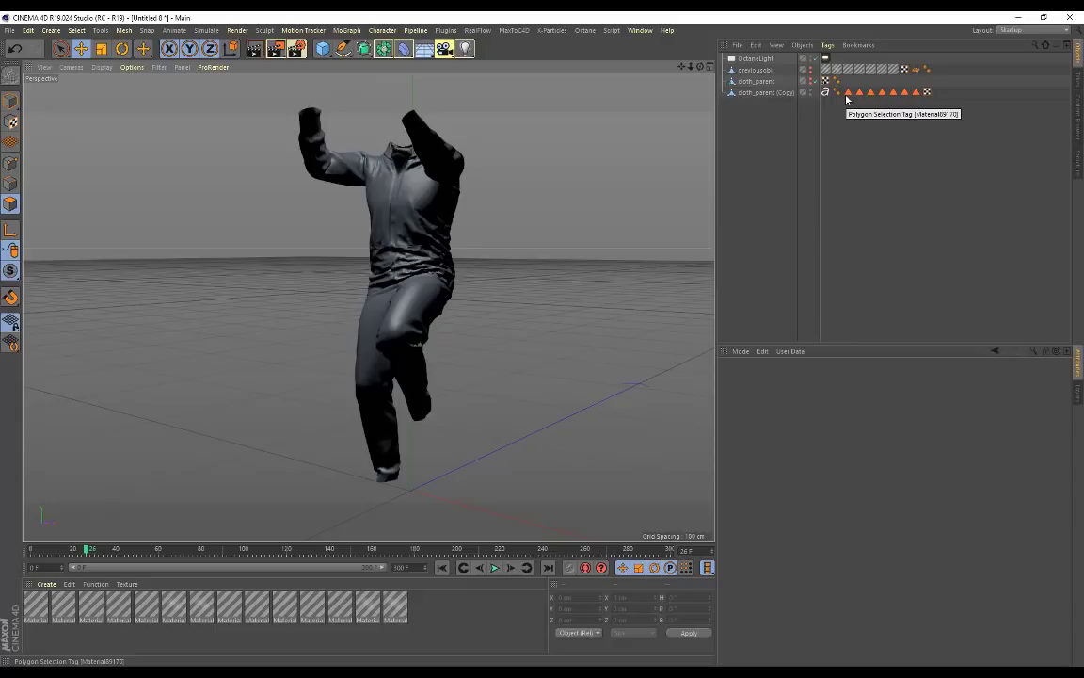
pyautogui.keyDown('alt'); pyautogui.moveTo(285, 213); pyautogui.dragTo(466, 225); pyautogui.keyUp('alt')
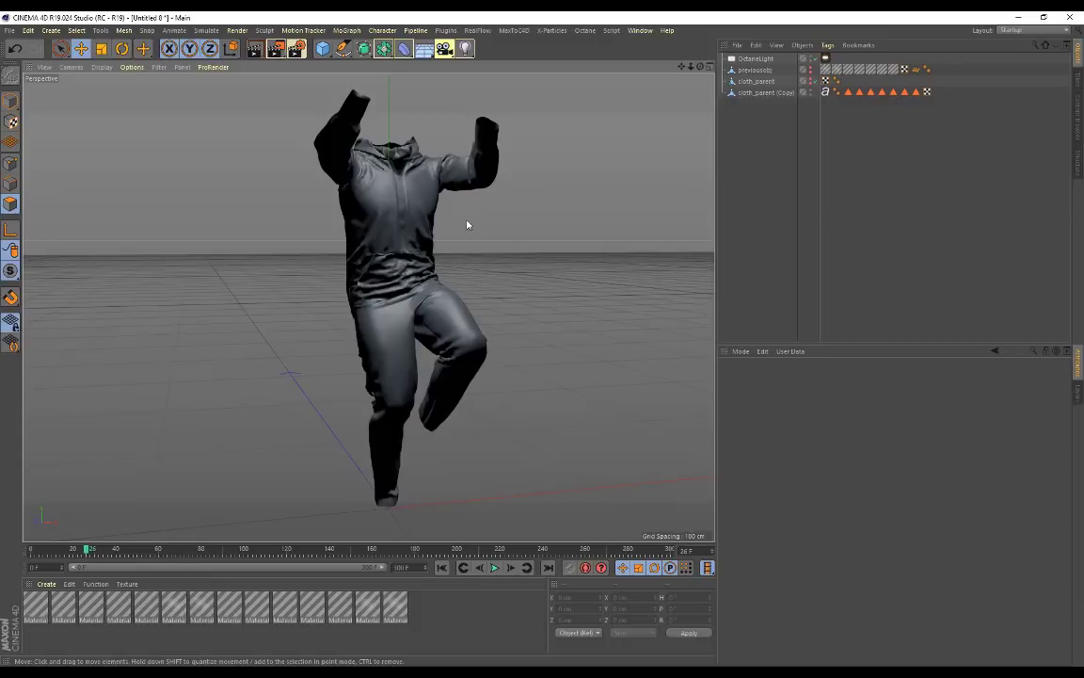
pyautogui.keyDown('alt'); pyautogui.moveTo(412, 213); pyautogui.dragTo(395, 227); pyautogui.keyUp('alt')
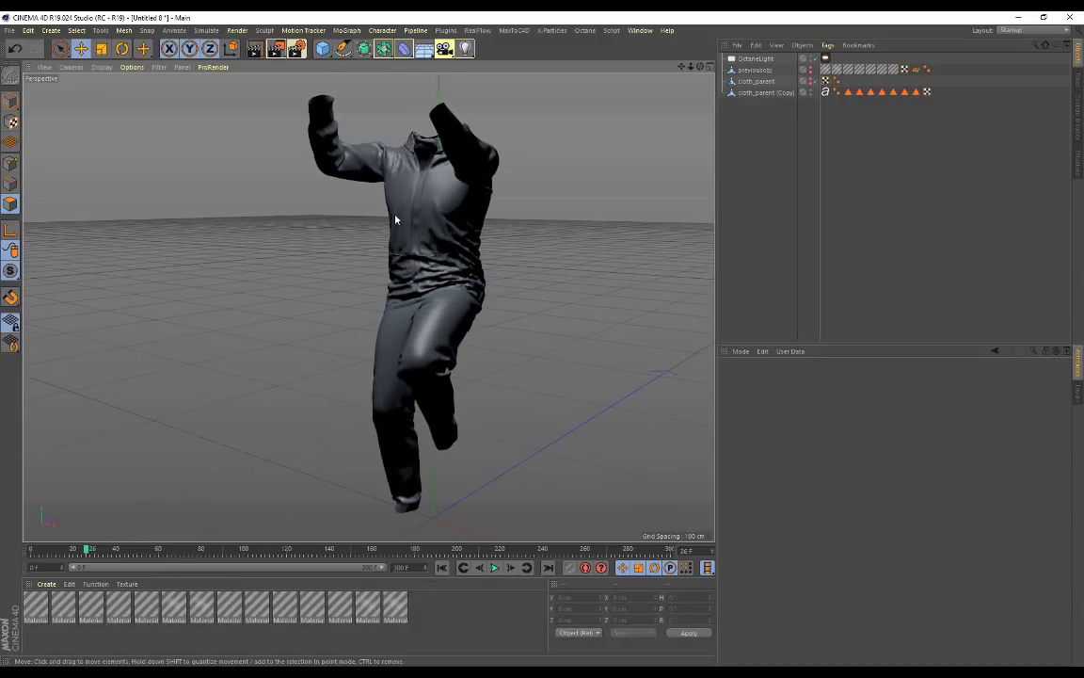